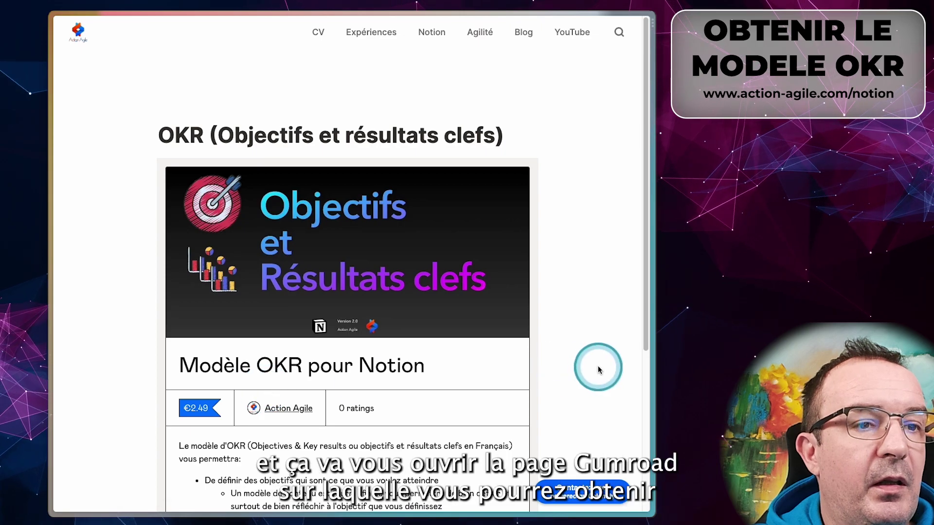
# Order the "Modèle OKR pour Notion" template and complete the check-out with the prefilled contact details
pyautogui.scroll(-3, 598, 369)
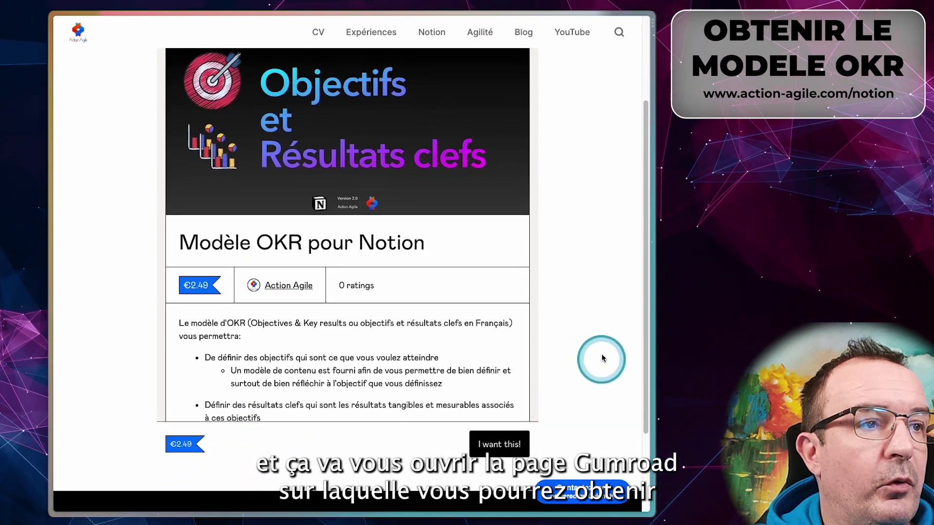
pyautogui.scroll(-2, 427, 272)
pyautogui.scroll(3, 427, 248)
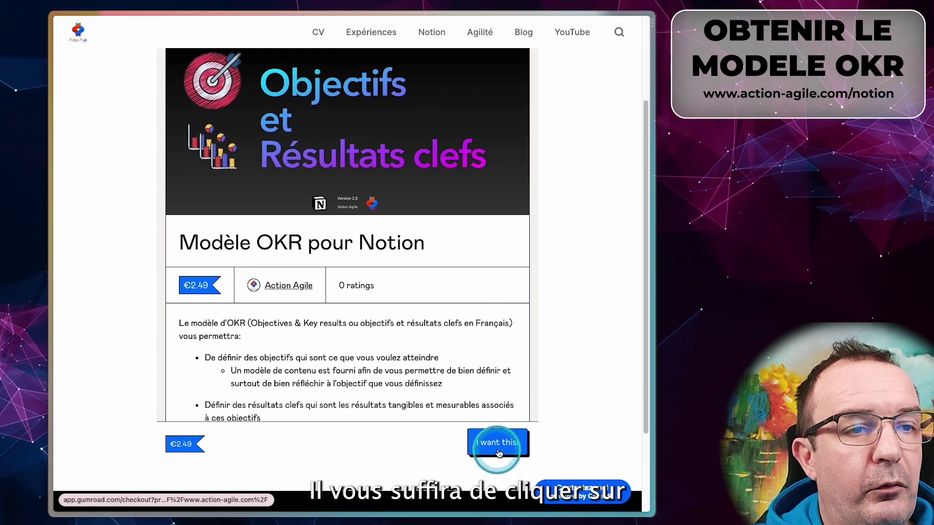
pyautogui.click(508, 444)
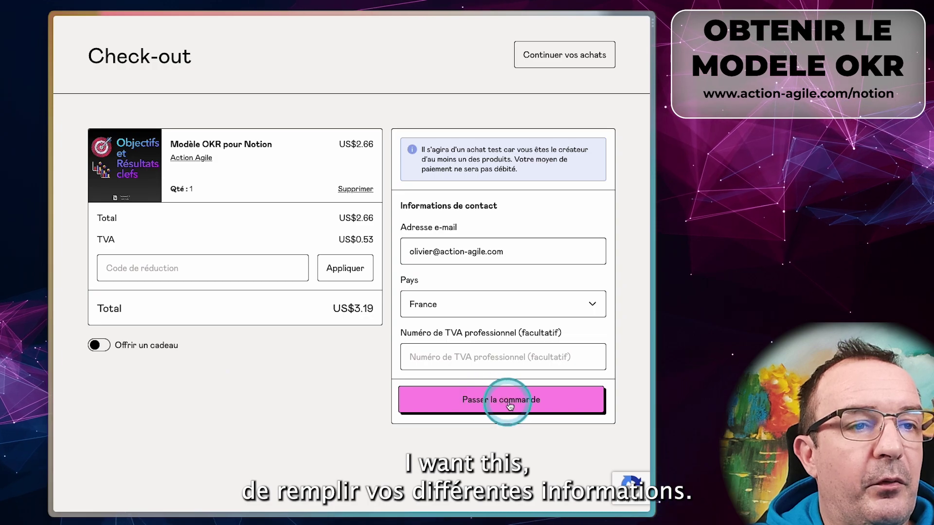
pyautogui.click(487, 402)
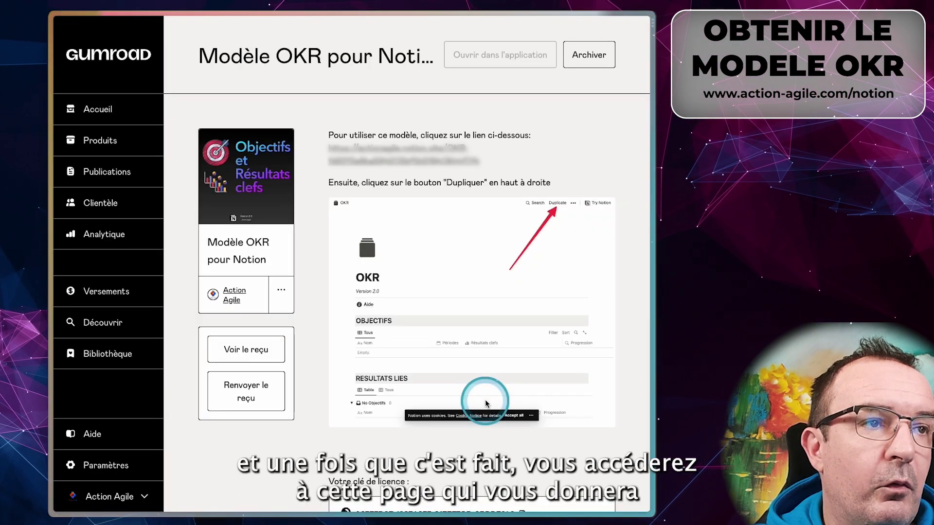
pyautogui.click(612, 383)
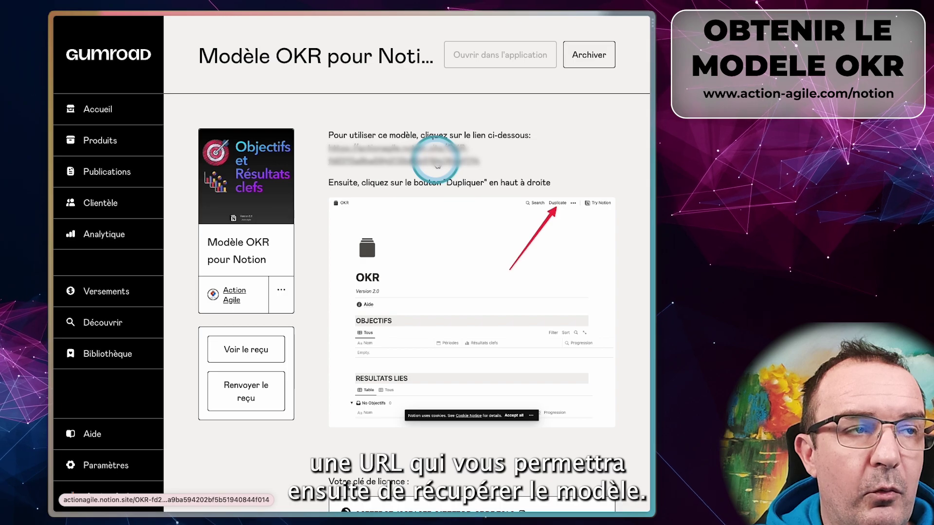
# Open the purchased OKR template's Notion link and duplicate the template into the Perso workspace
pyautogui.click(438, 166)
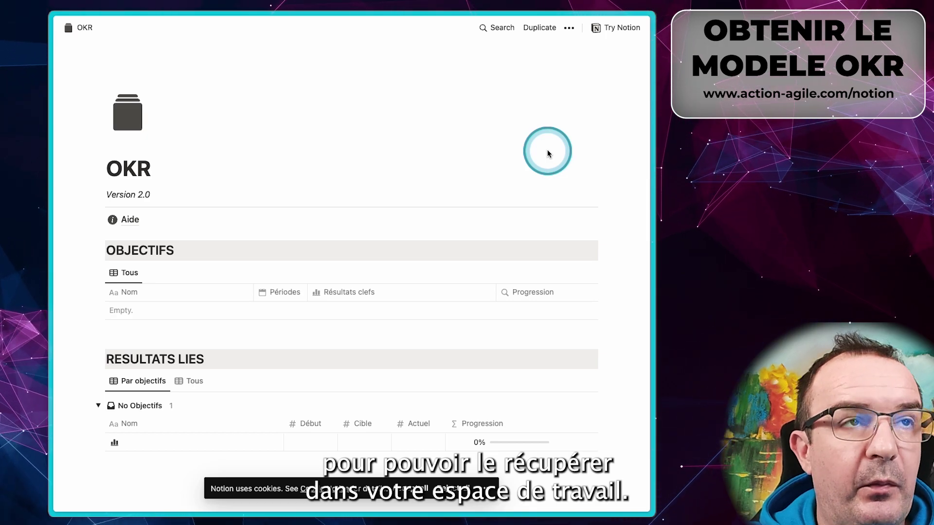
pyautogui.click(541, 28)
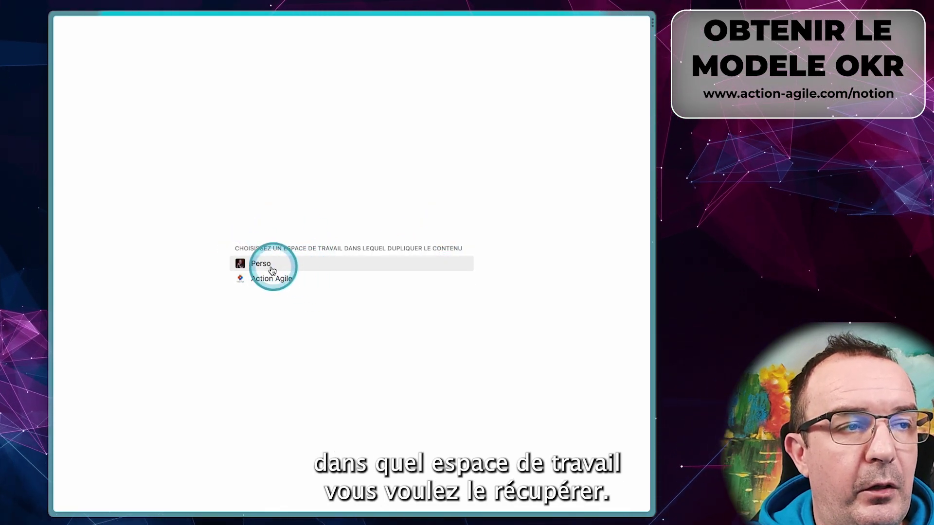
pyautogui.click(265, 268)
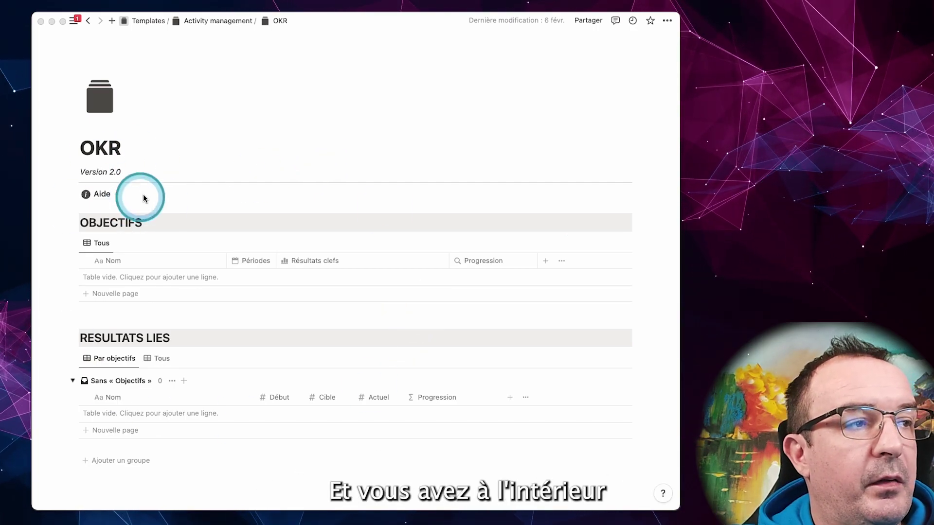
# Examine the OKR template's Aide page, covering the OKR definition, resources, database diagram and property descriptions, and return to the OKR page
pyautogui.click(100, 194)
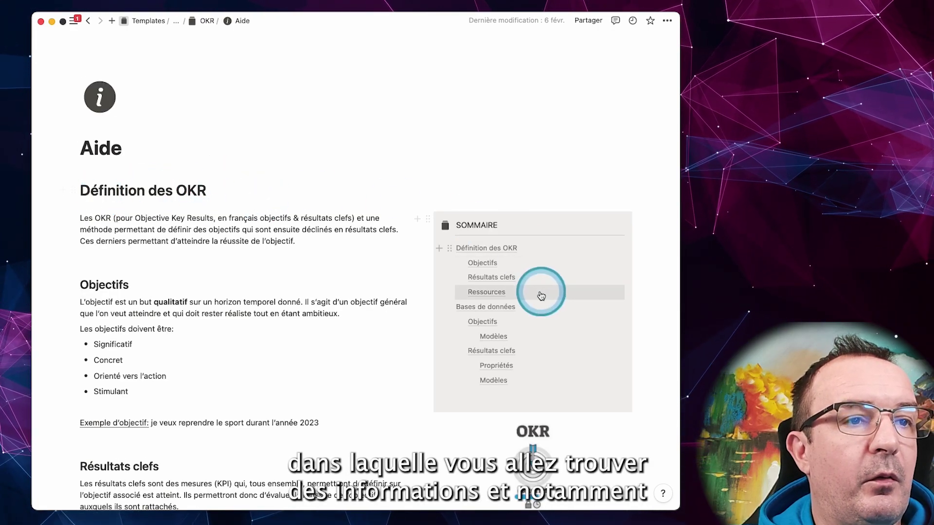
pyautogui.scroll(-10, 388, 319)
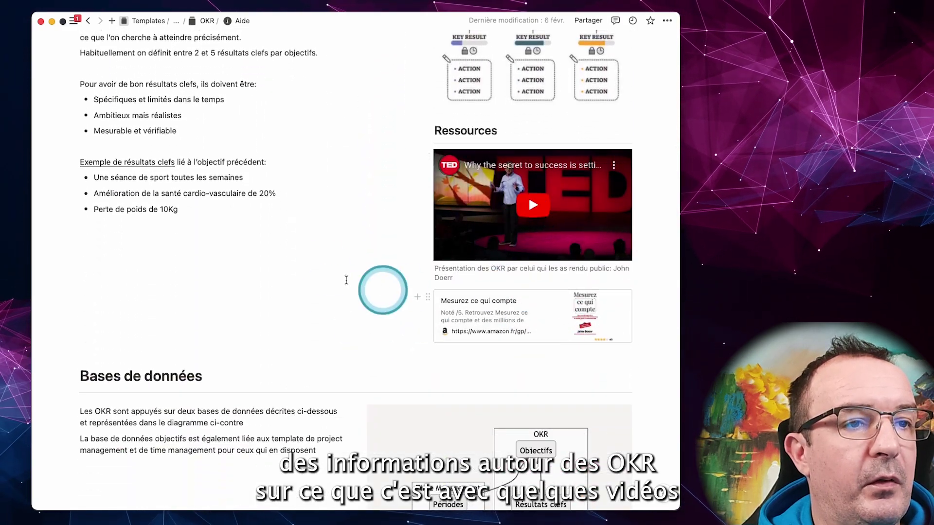
pyautogui.scroll(-5, 312, 257)
pyautogui.scroll(-2, 312, 257)
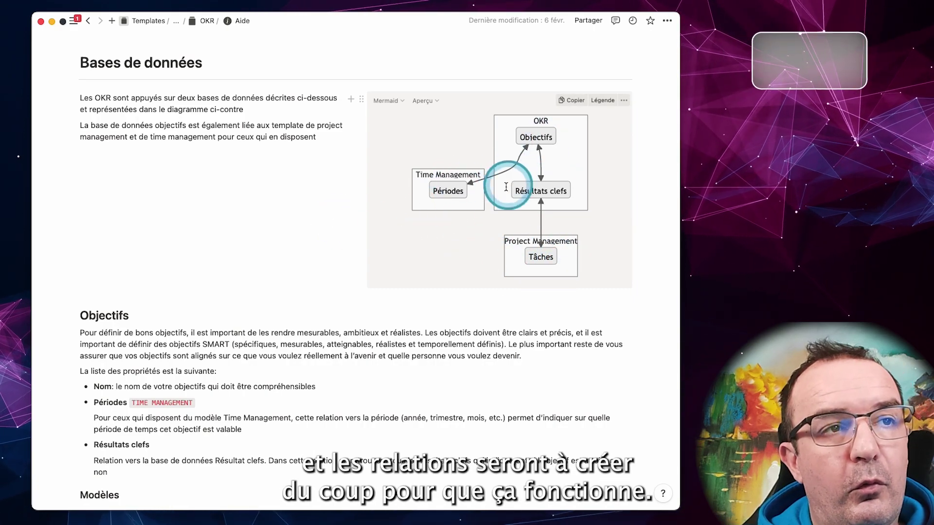
pyautogui.scroll(-6, 294, 238)
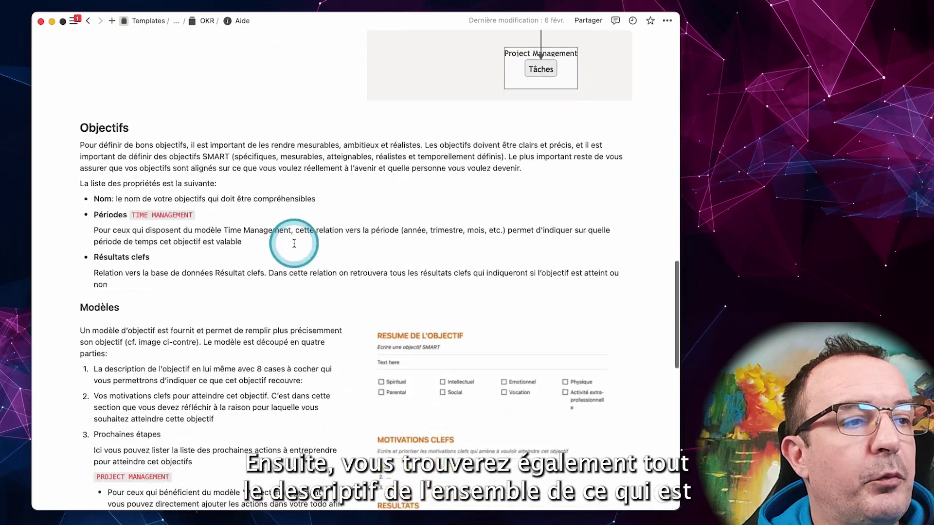
pyautogui.scroll(-11, 295, 244)
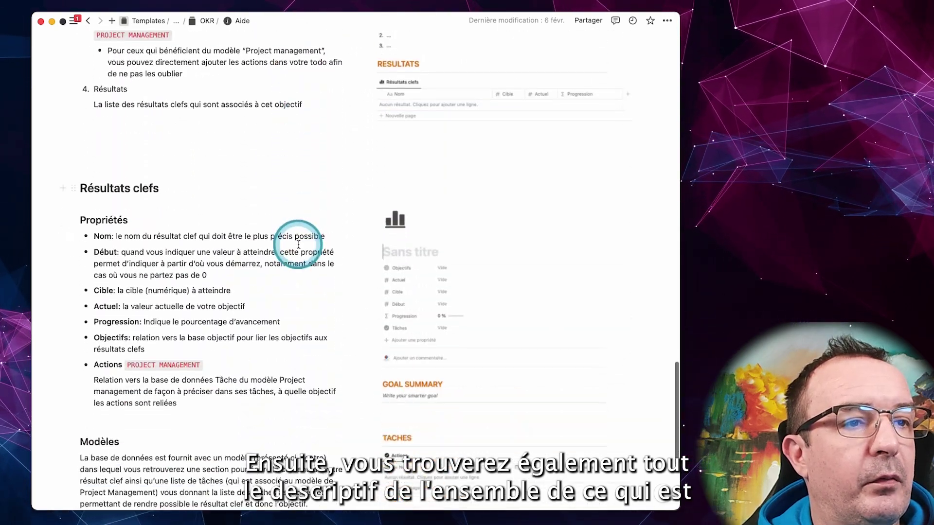
pyautogui.scroll(20, 298, 245)
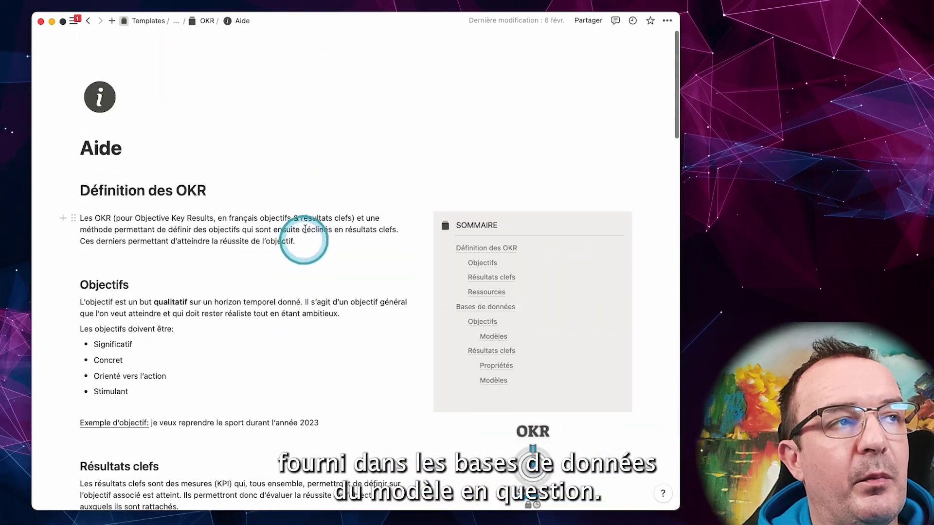
pyautogui.click(205, 20)
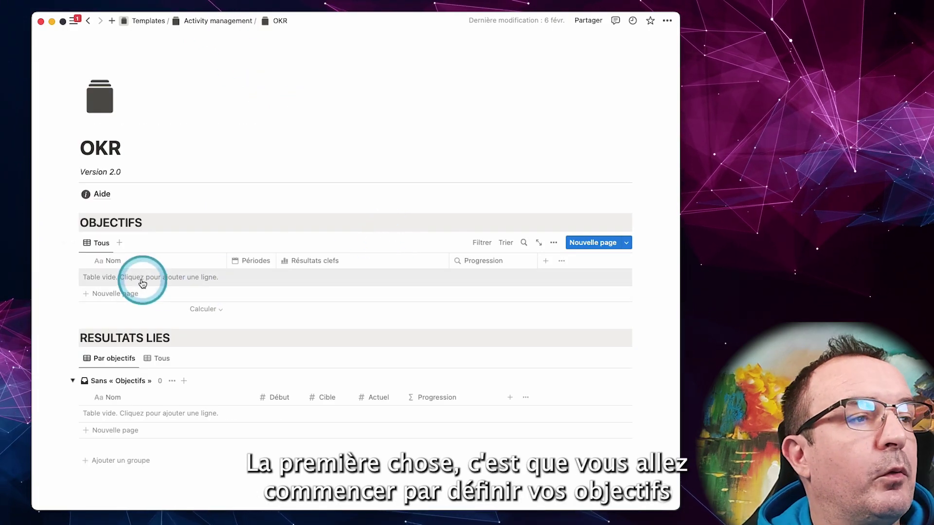
# Create an objective from the default Objectifs template, open it as a full page and title it "Lancement de la nouvelle entreprise"
pyautogui.click(628, 246)
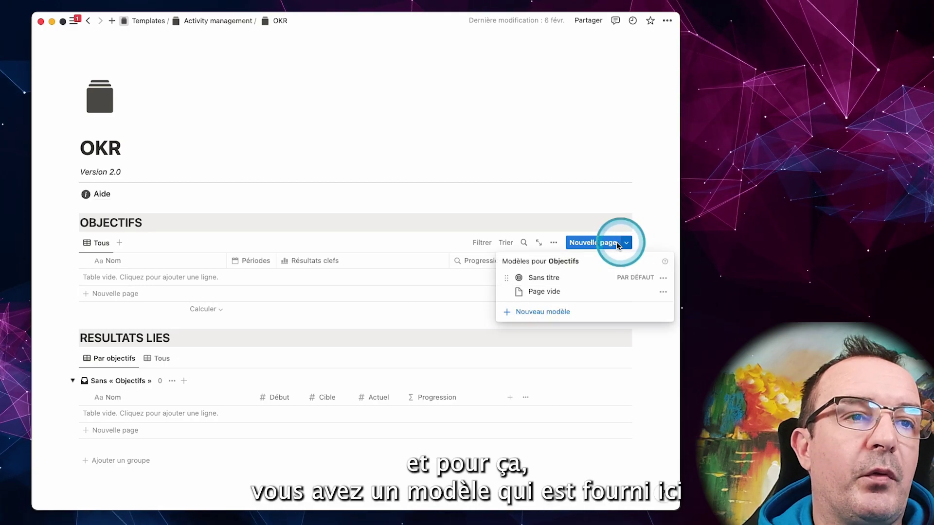
pyautogui.click(544, 280)
pyautogui.click(271, 22)
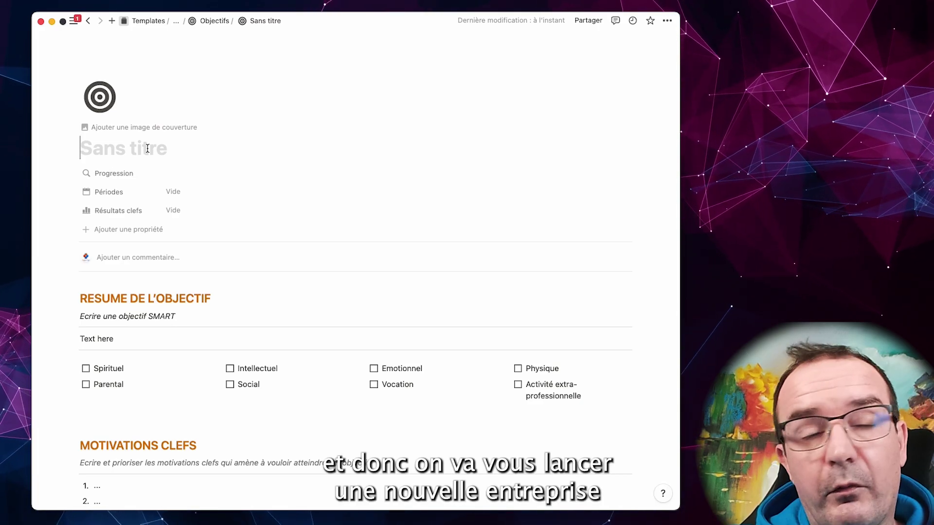
pyautogui.write('Lancement de la nouv')
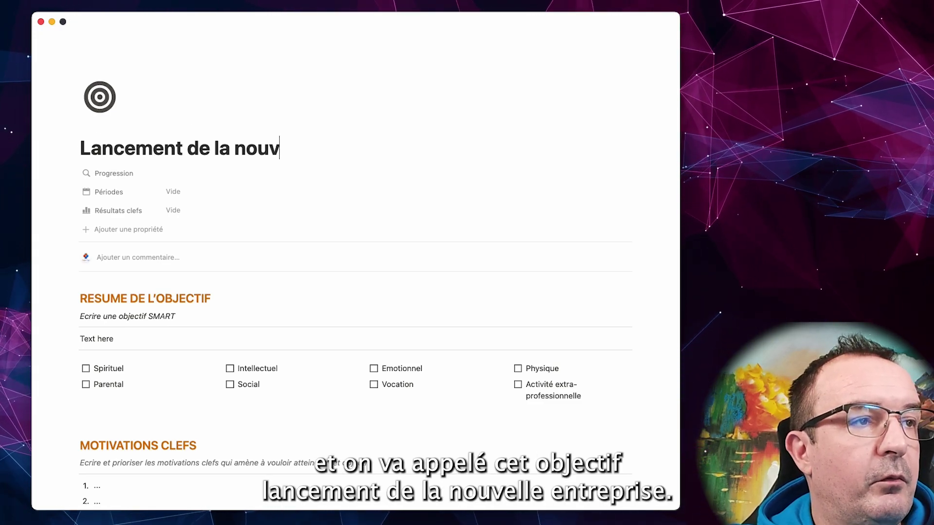
pyautogui.write('elle entreprise')
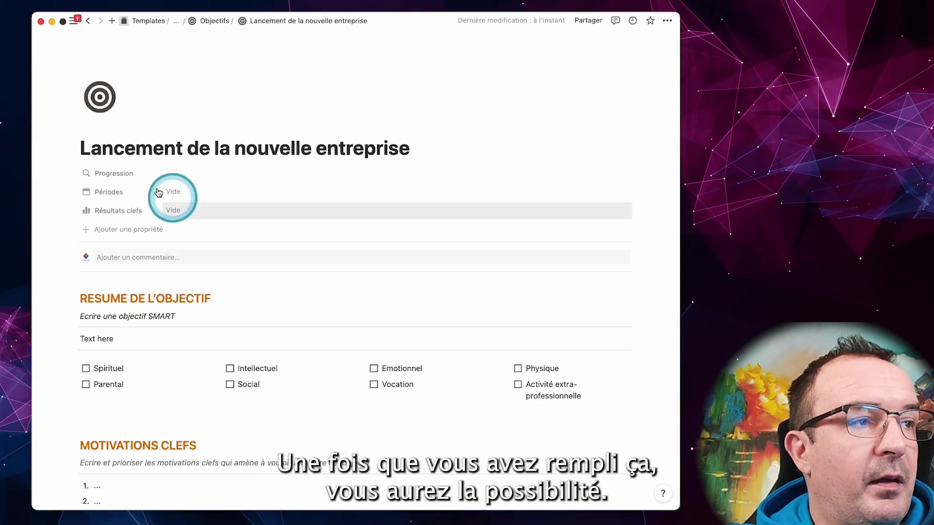
# Link the objective's Périodes property to the existing 2023 period
pyautogui.click(197, 195)
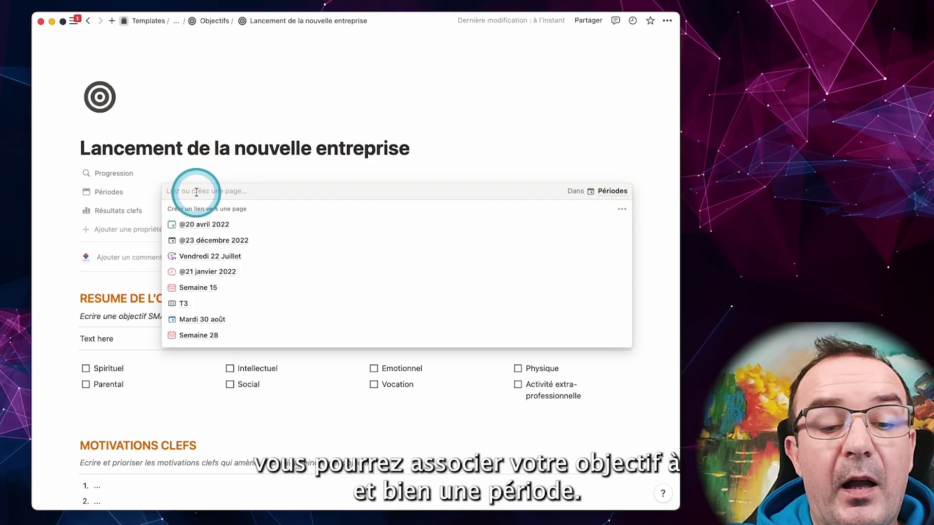
pyautogui.write('2023')
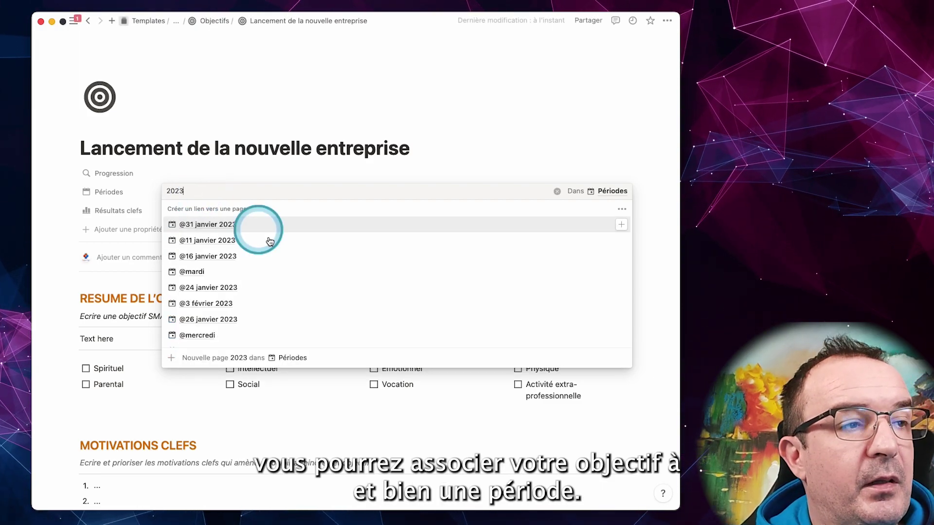
pyautogui.scroll(-5, 270, 242)
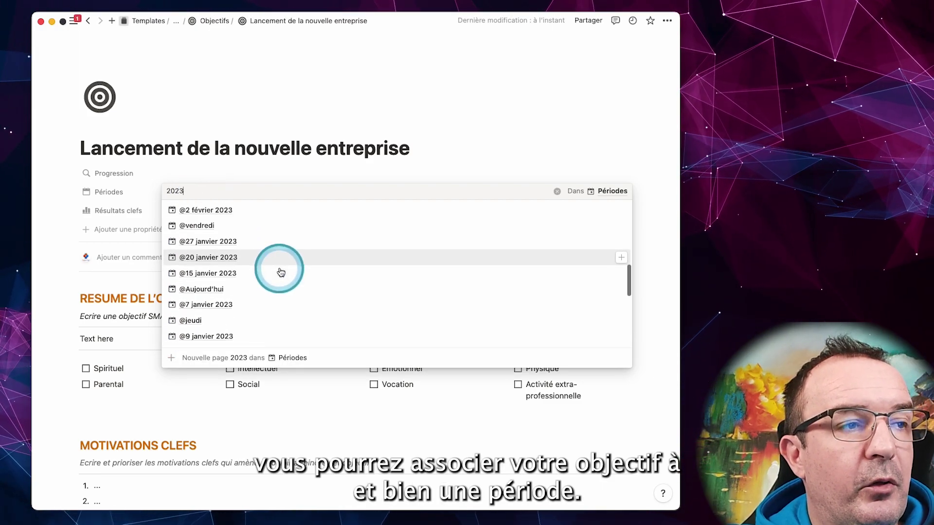
pyautogui.scroll(-4, 281, 272)
pyautogui.scroll(2, 282, 272)
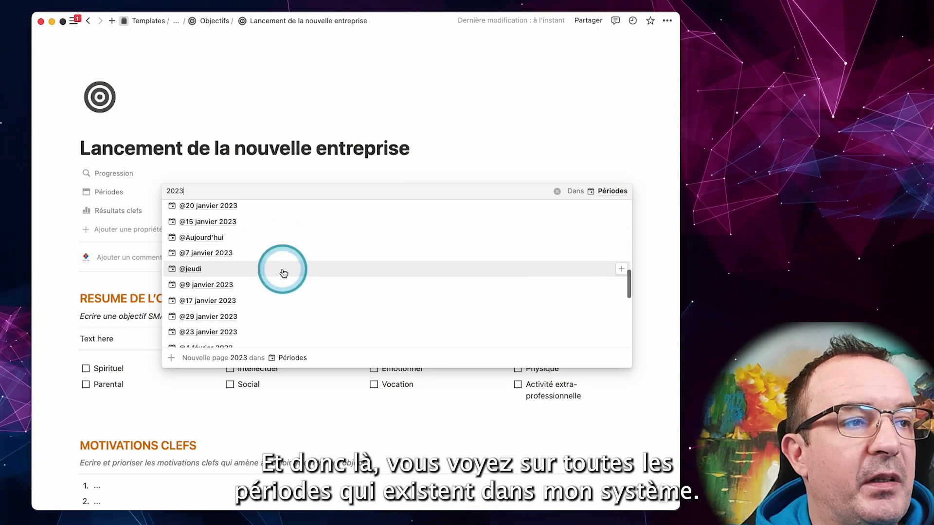
pyautogui.scroll(-3, 282, 272)
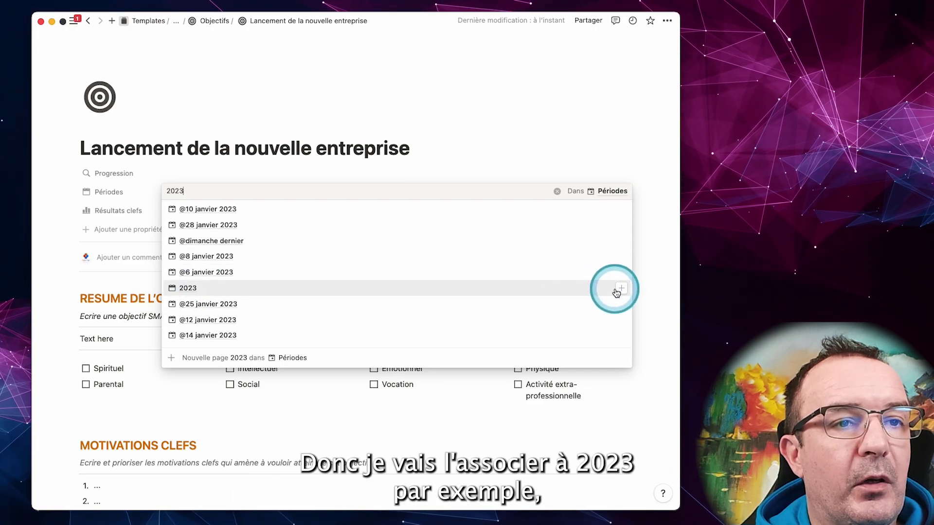
pyautogui.click(619, 290)
pyautogui.click(409, 145)
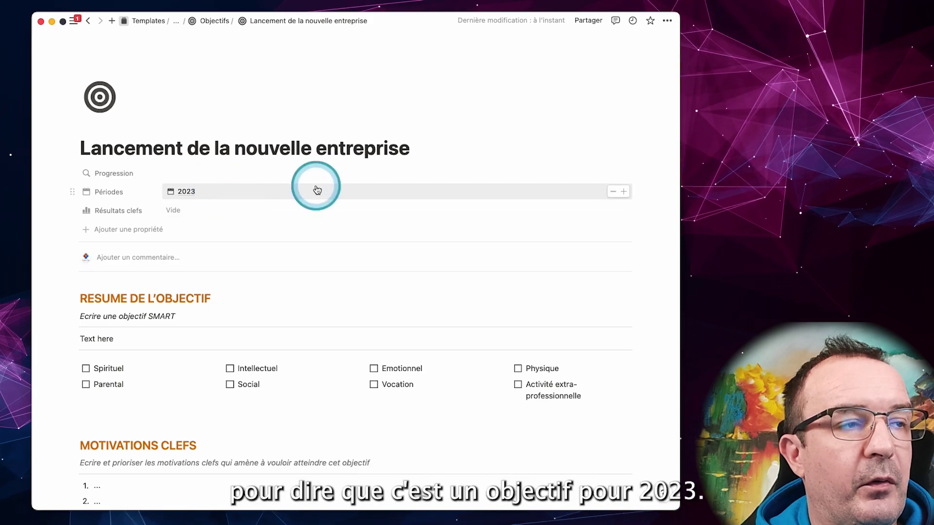
# Replace the placeholder text under the objective summary with "Lancement d'une nouvelle activité en tant qu'indépendant ....."
pyautogui.scroll(-3, 371, 281)
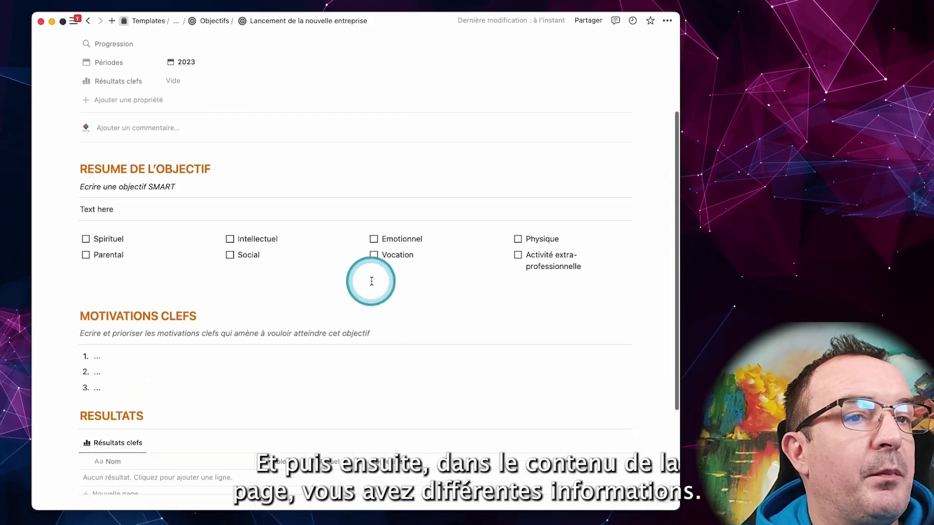
pyautogui.scroll(-1, 371, 282)
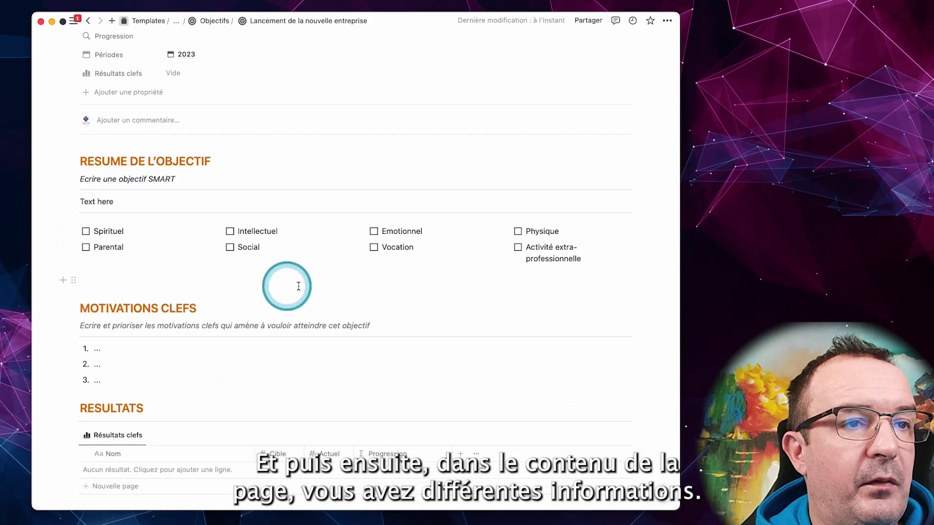
pyautogui.click(87, 203)
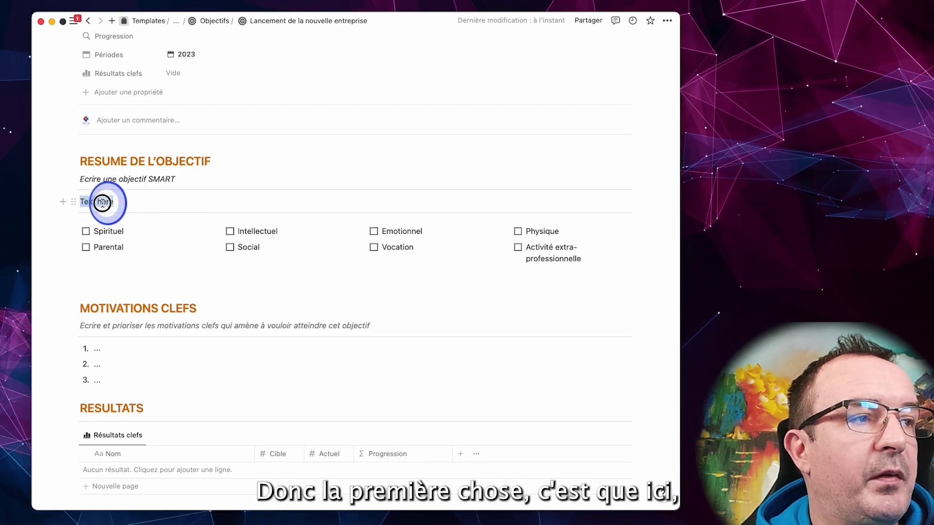
pyautogui.moveTo(102, 203); pyautogui.dragTo(191, 202)
pyautogui.write('Lancemen')
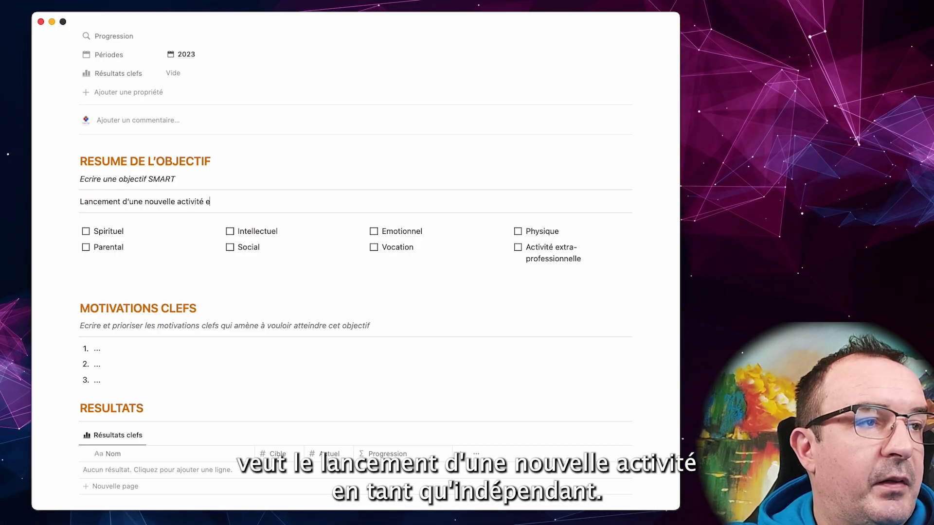
pyautogui.write('dépendant .....')
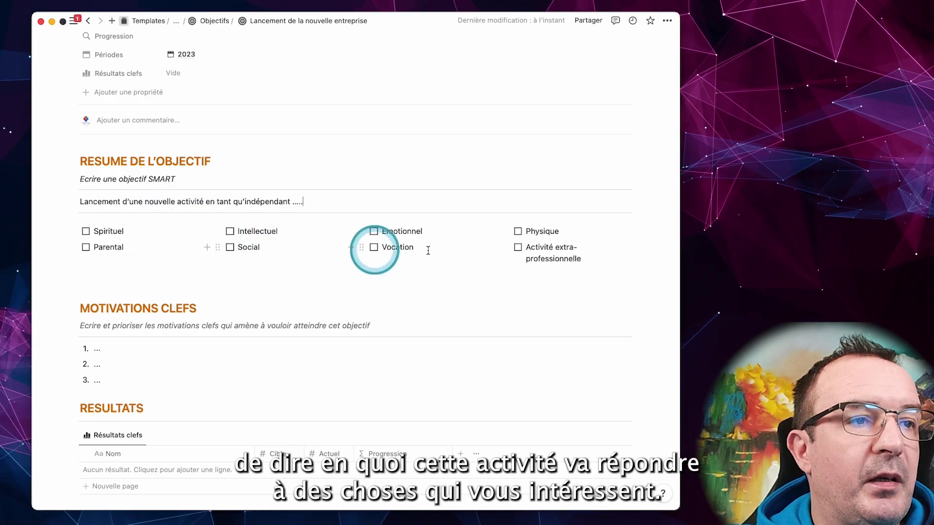
# Mark Intellectuel, Social and Vocation as the life areas this objective serves
pyautogui.click(230, 232)
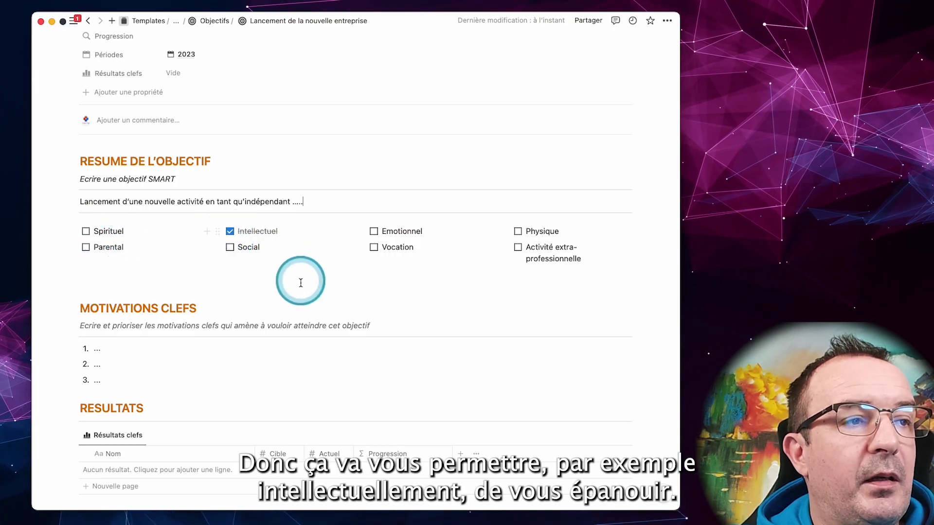
pyautogui.click(231, 248)
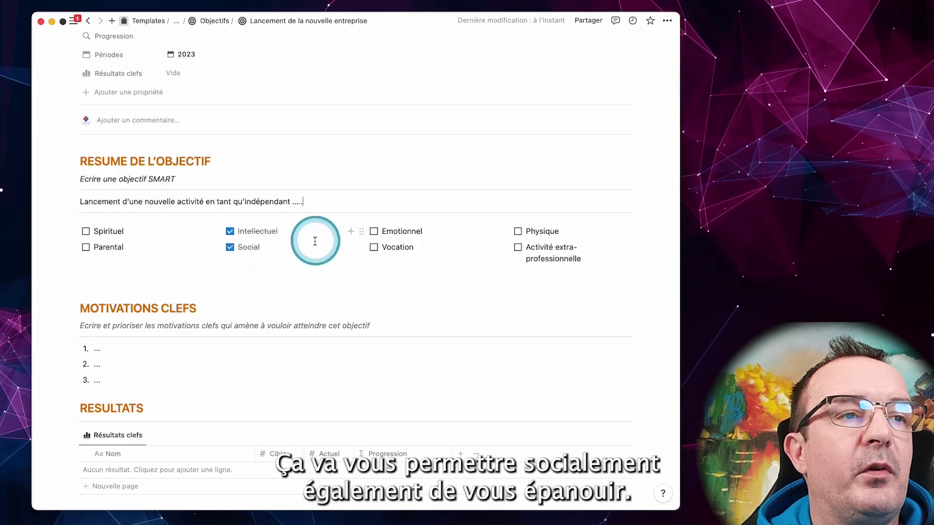
pyautogui.click(375, 248)
# Replace the first key motivation's placeholder with "Indépendance financière"
pyautogui.scroll(-3, 373, 311)
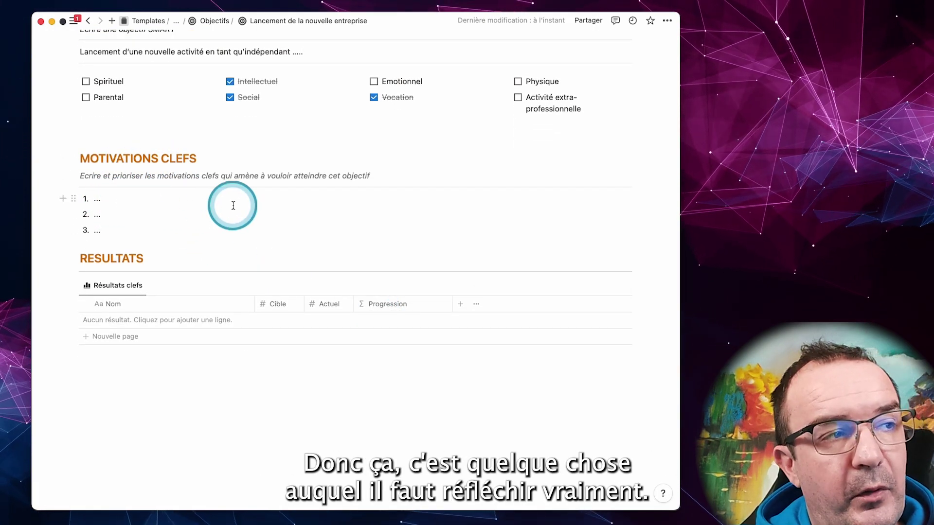
pyautogui.press('BackSpace')
pyautogui.press('BackSpace')
pyautogui.press('BackSpace')
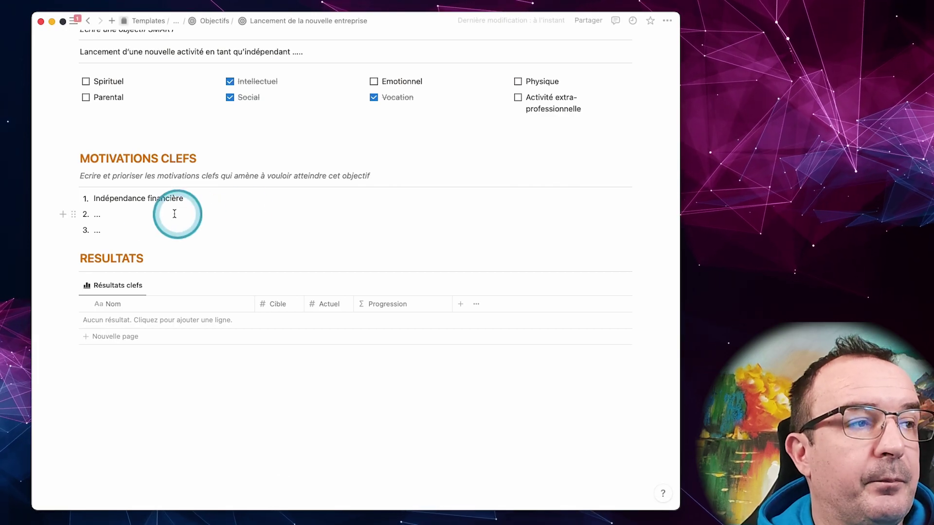
# Replace the second key motivation's placeholder with "Indépendance professionelle, ne plus avoir de chef"
pyautogui.click(121, 216)
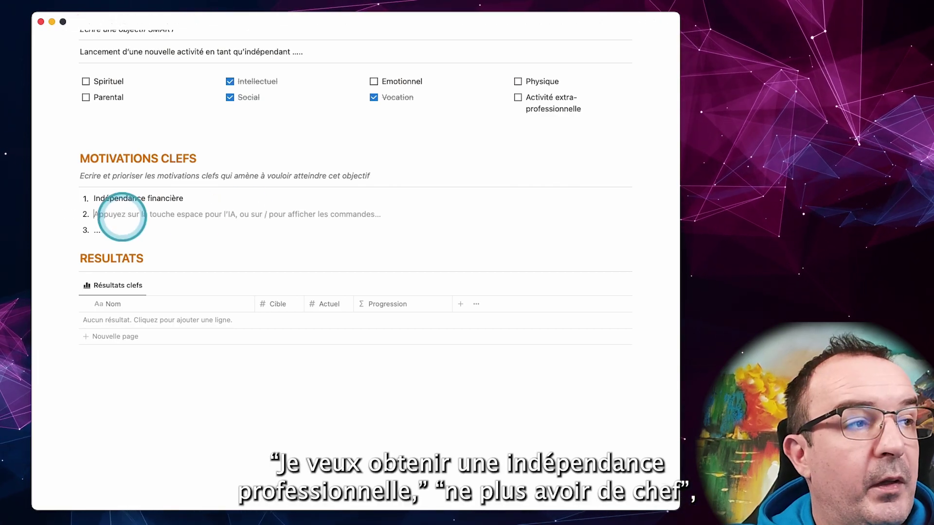
pyautogui.write('Indépendance professio')
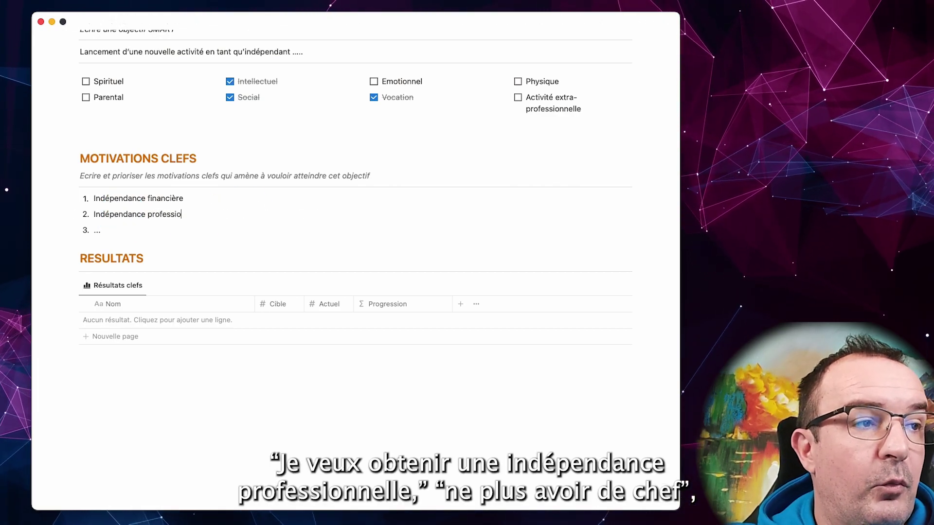
pyautogui.write('nelle, ne plus avoir')
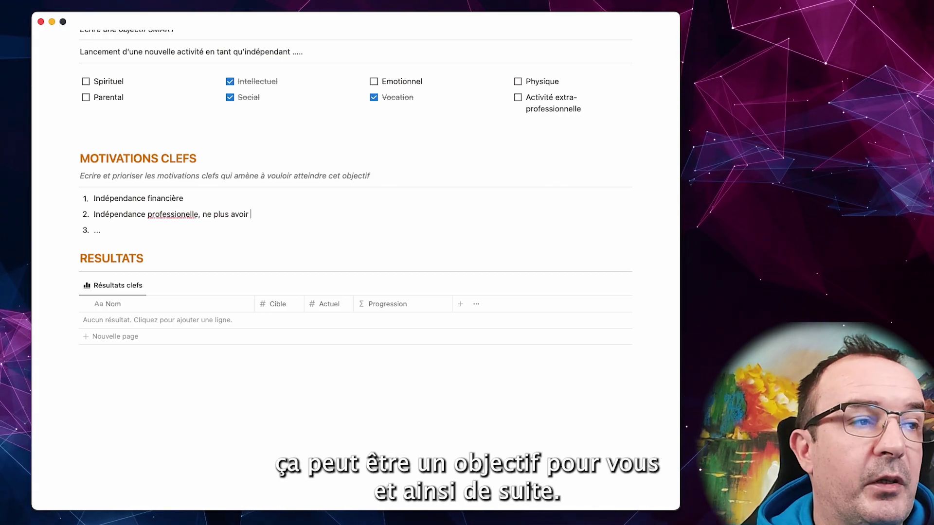
pyautogui.write(' de chef')
pyautogui.click(171, 208)
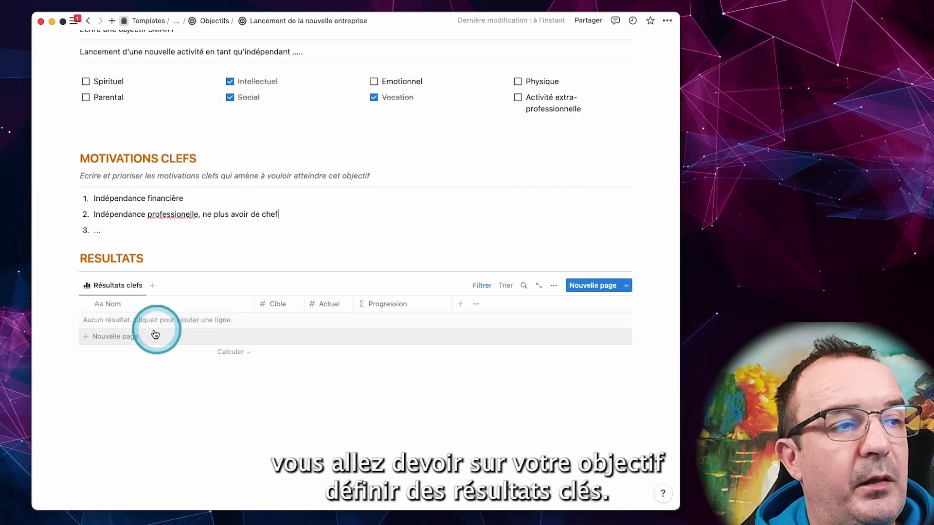
# Add a key result named "Status de l'entreprise déposé en Juin 2023" to the objective's results table
pyautogui.click(113, 338)
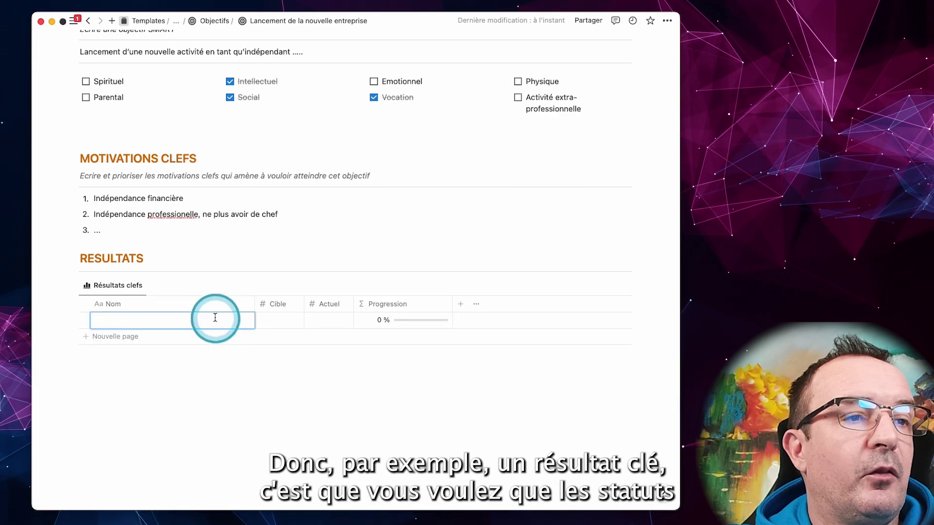
pyautogui.click(235, 318)
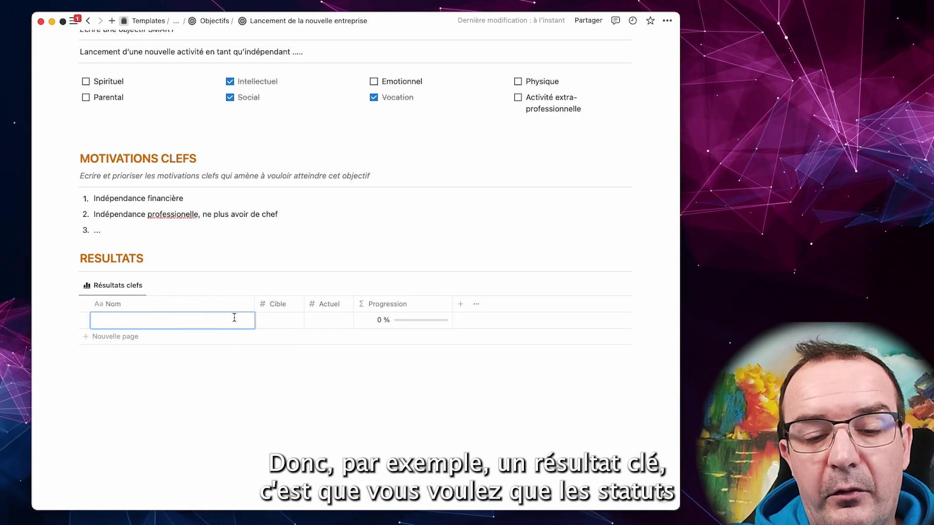
pyautogui.write("Status de l'")
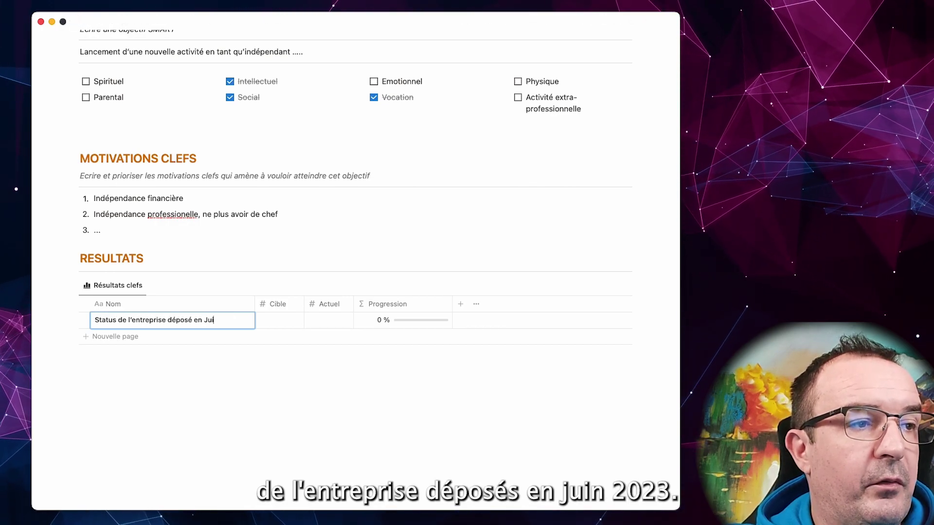
pyautogui.write('entreprise déposé en Juin 2023')
pyautogui.press('Return')
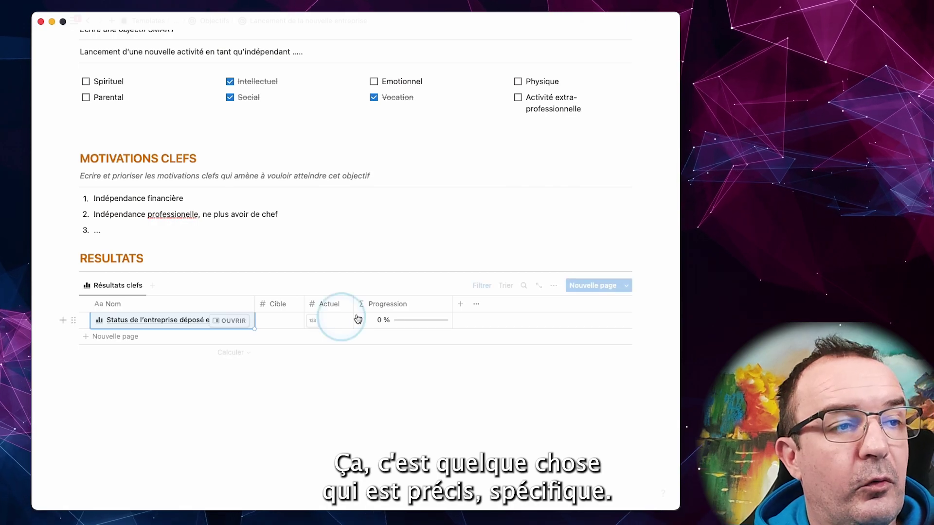
pyautogui.click(375, 266)
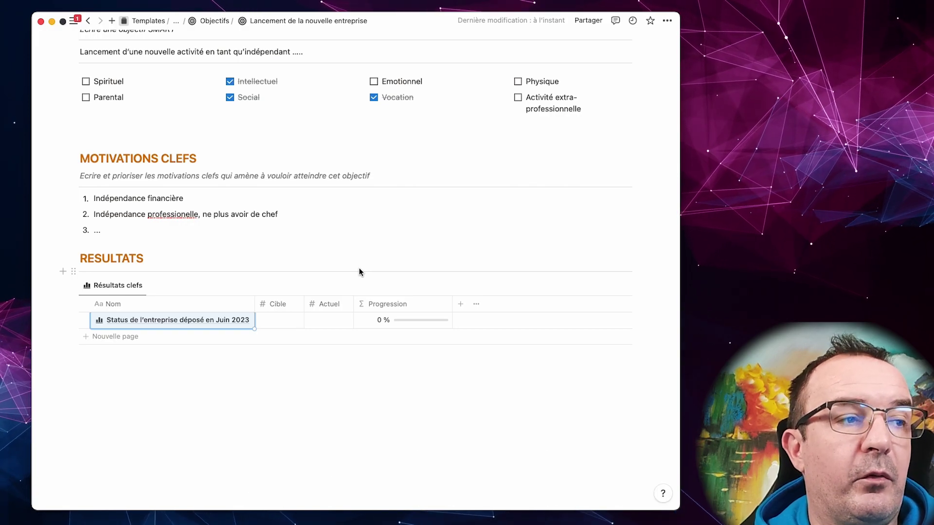
pyautogui.click(386, 304)
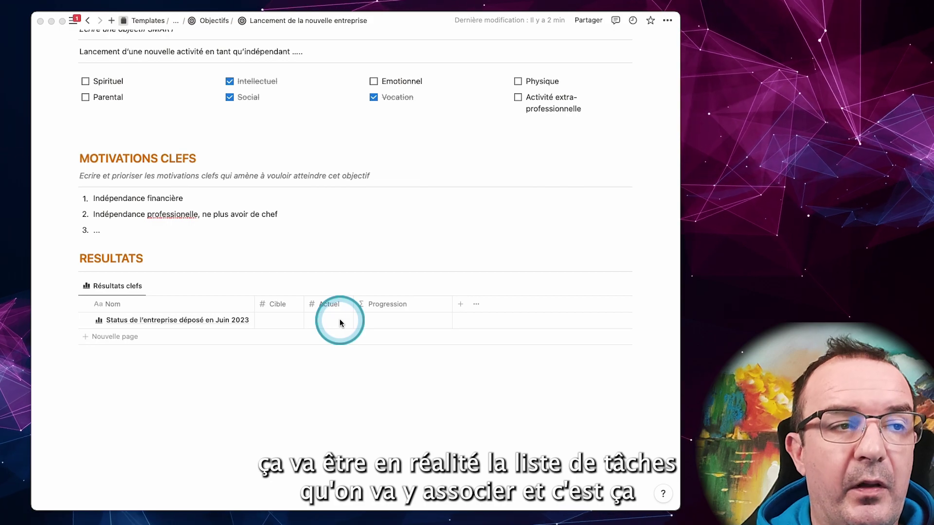
# Add a second key result named "C.A. à 50K€" to the results table
pyautogui.click(120, 339)
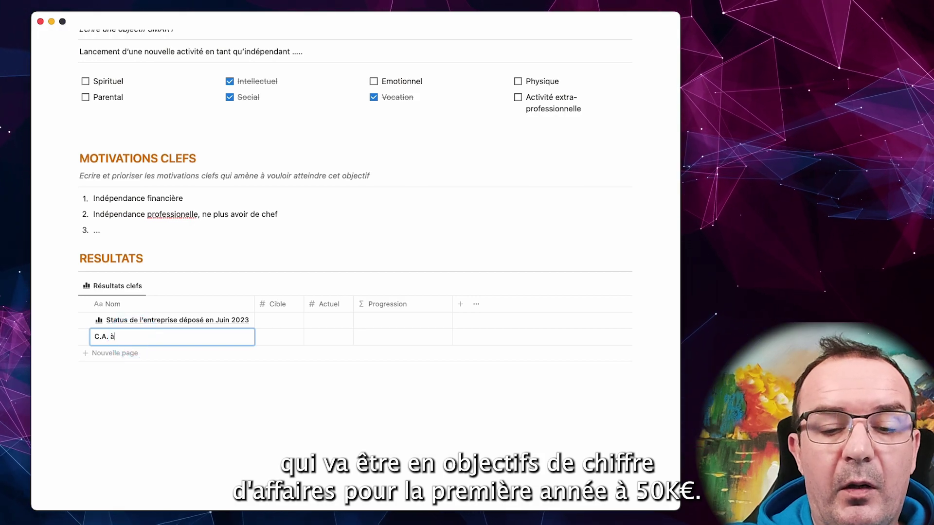
pyautogui.write('C.A. à 50K€')
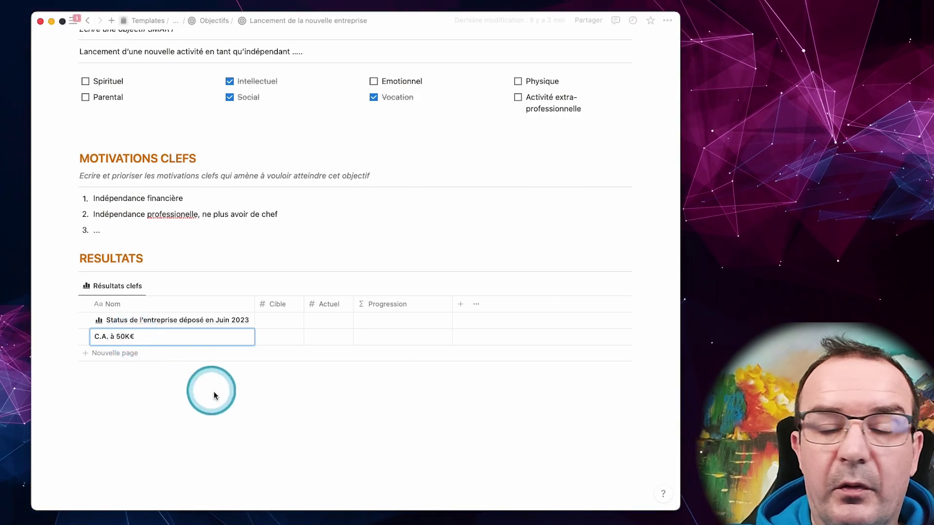
pyautogui.press('Return')
# Set the "C.A. à 50K€" key result's Cible to 50 and its Actuel to 10
pyautogui.click(283, 338)
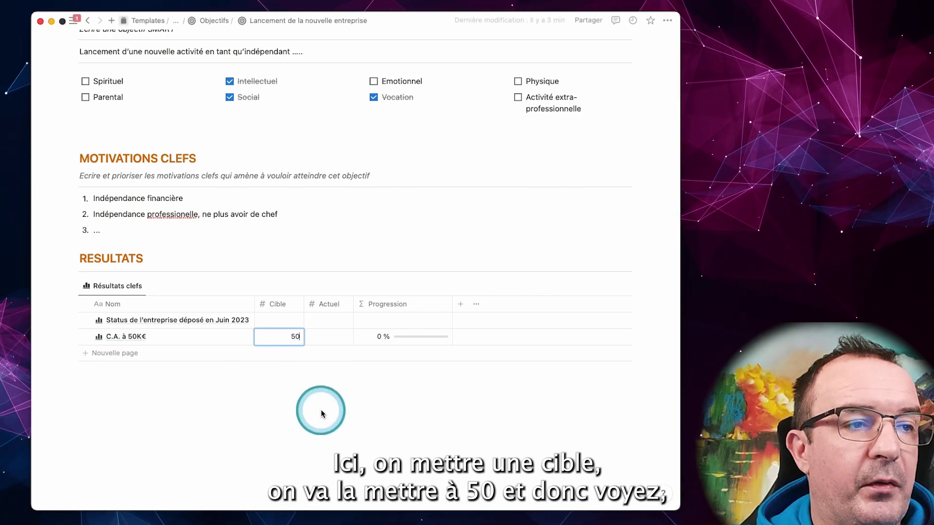
pyautogui.press('Return')
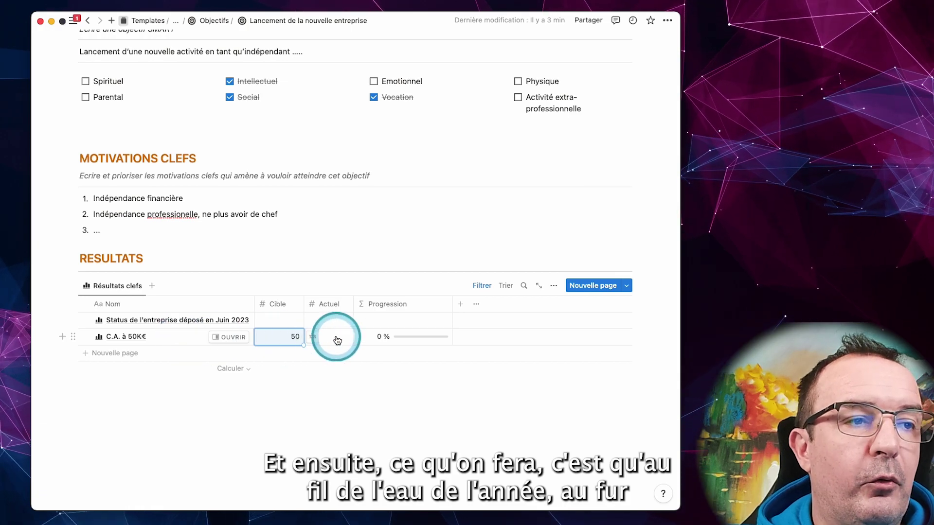
pyautogui.click(335, 339)
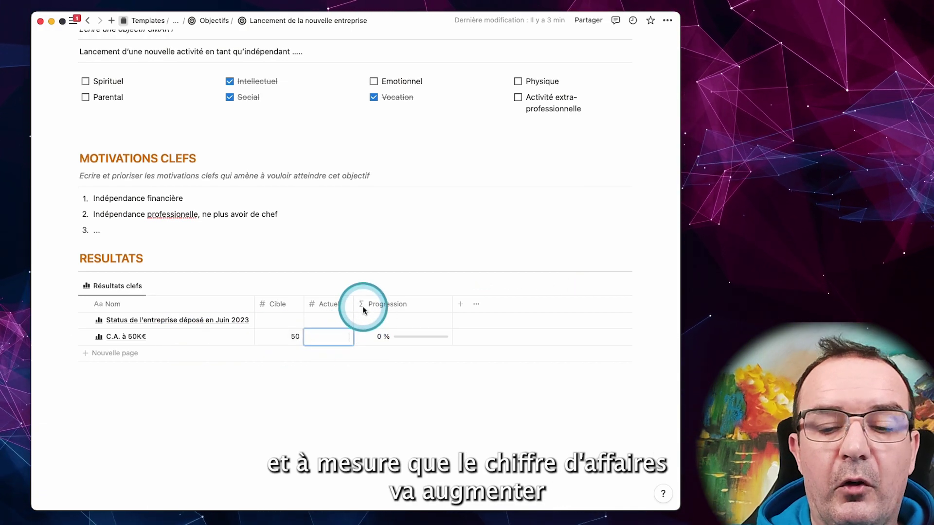
pyautogui.write('10')
pyautogui.press('Return')
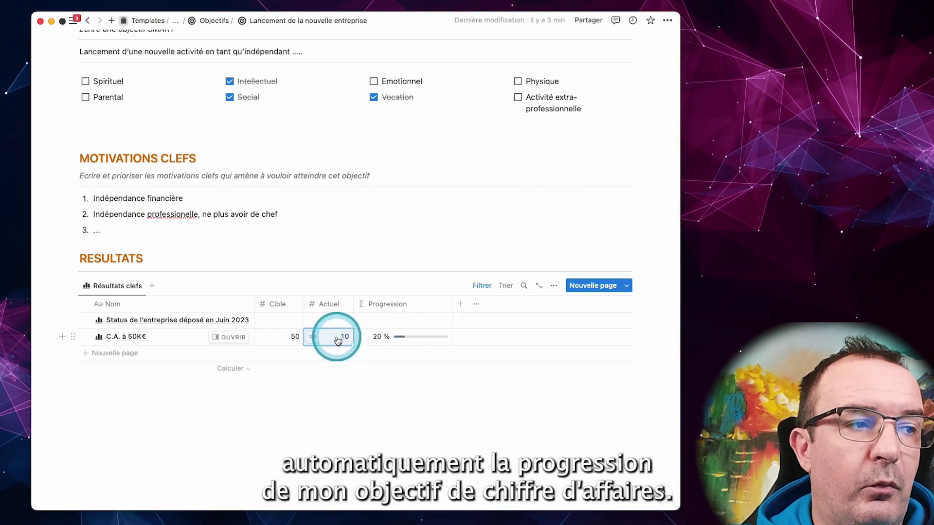
# Add a third key result named "Marge 2023 à 10K€" to the results table
pyautogui.click(120, 354)
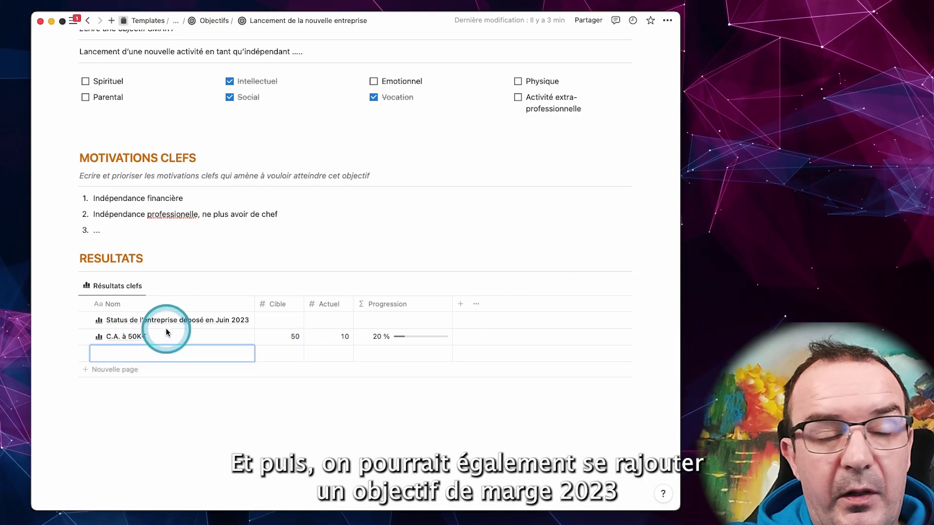
pyautogui.write('Marge')
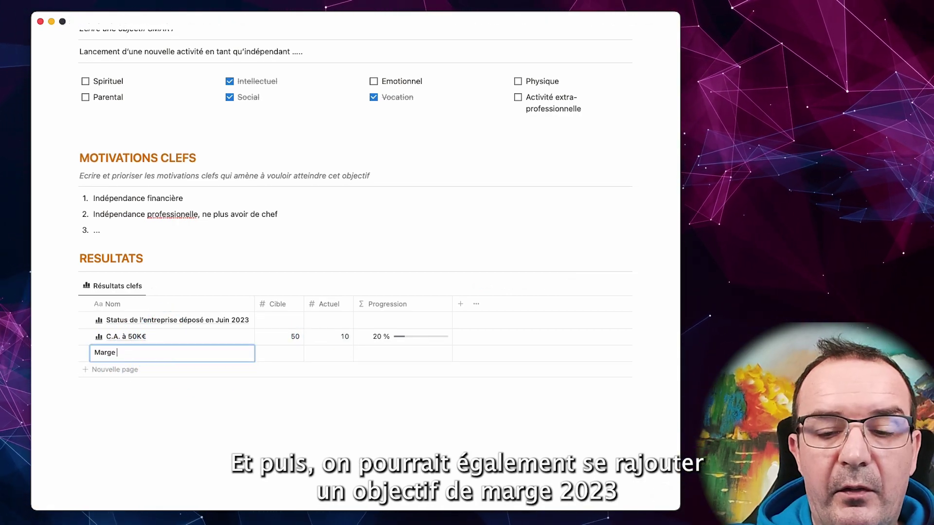
pyautogui.write(' 2023 à 10K')
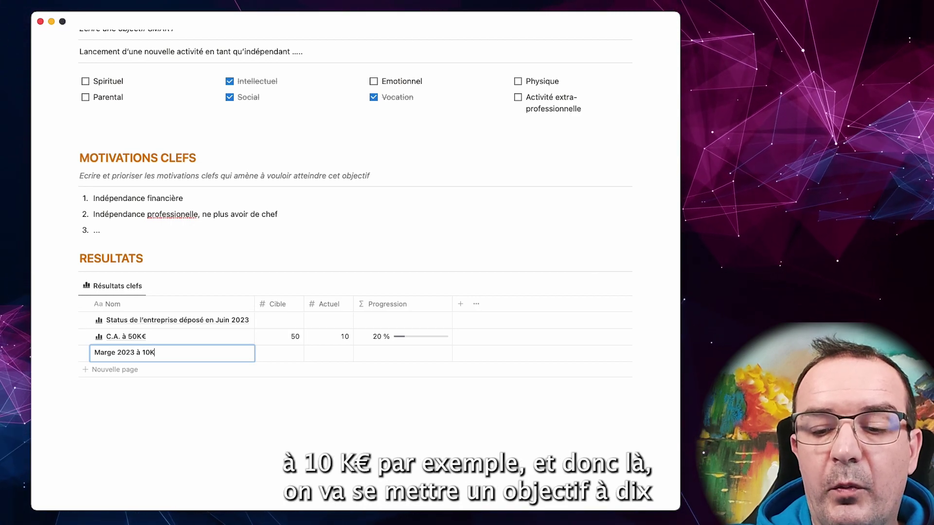
pyautogui.write('€')
# Set the "Marge 2023 à 10K€" key result's Cible to 10 and its Actuel to 0
pyautogui.click(293, 353)
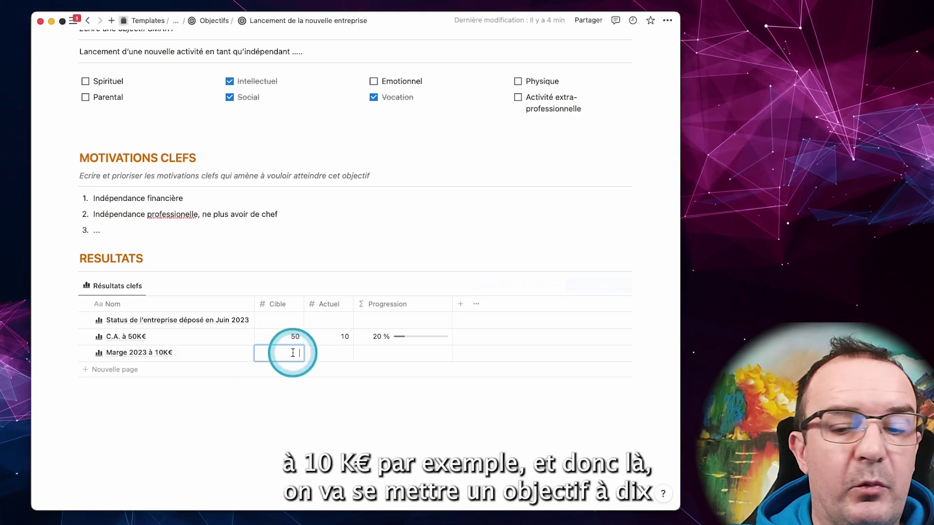
pyautogui.write('10')
pyautogui.click(342, 354)
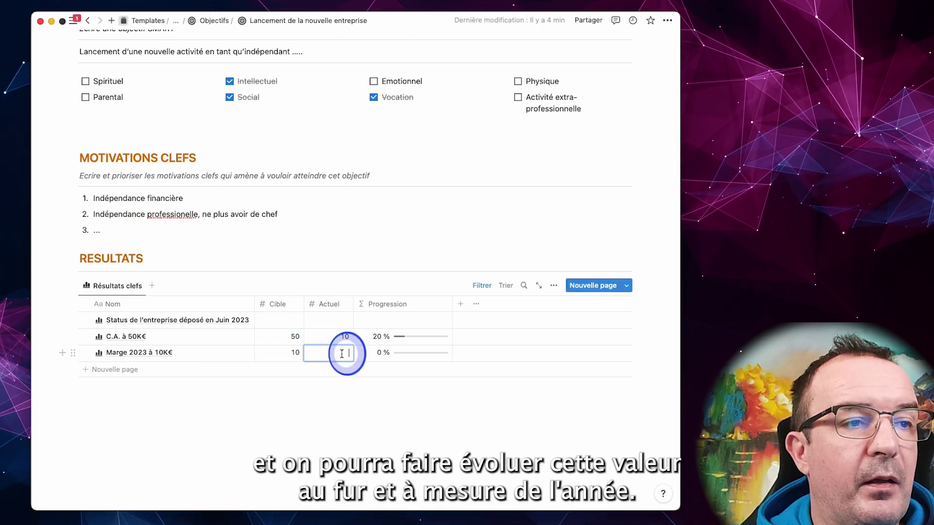
pyautogui.write('0')
pyautogui.press('Return')
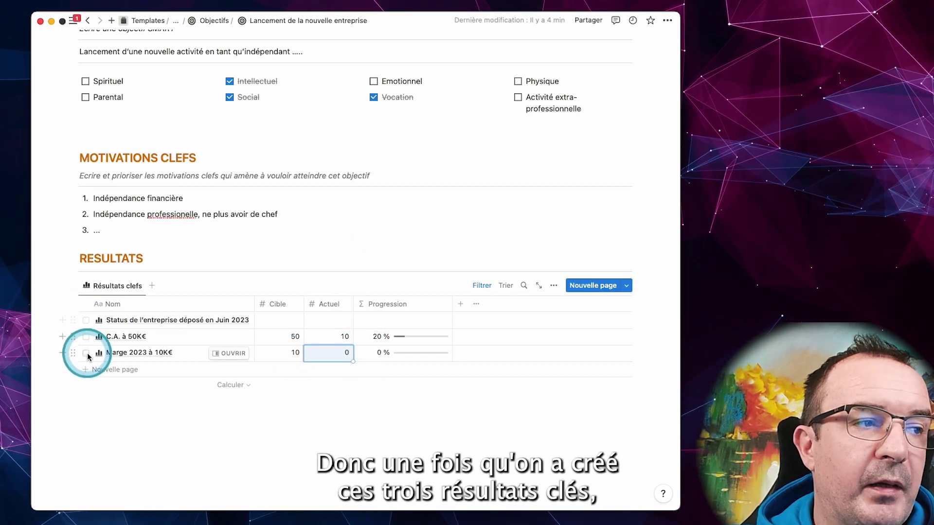
# Open the "Status de l'entreprise déposé en Juin 2023" key result and write "Obtenir l'extrait KBis avant fin Juin 2023" as its goal summary
pyautogui.scroll(6, 214, 301)
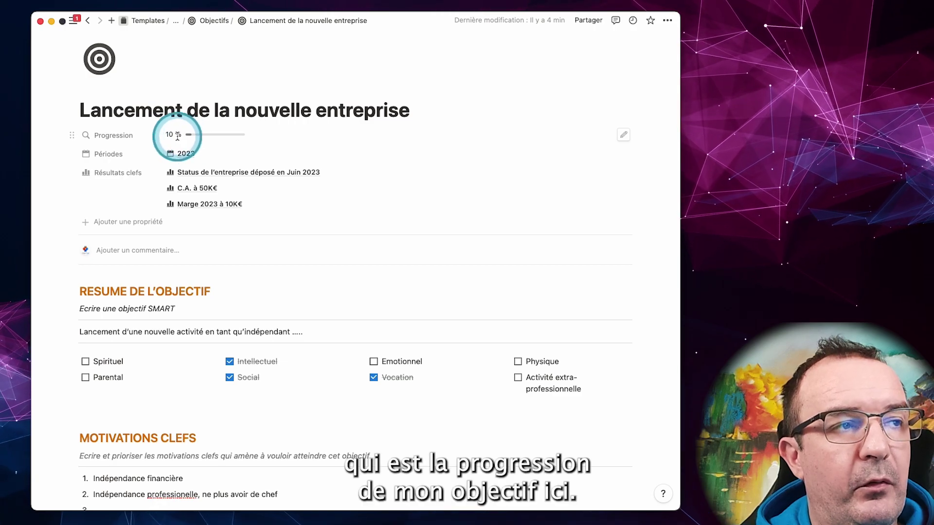
pyautogui.moveTo(208, 134)
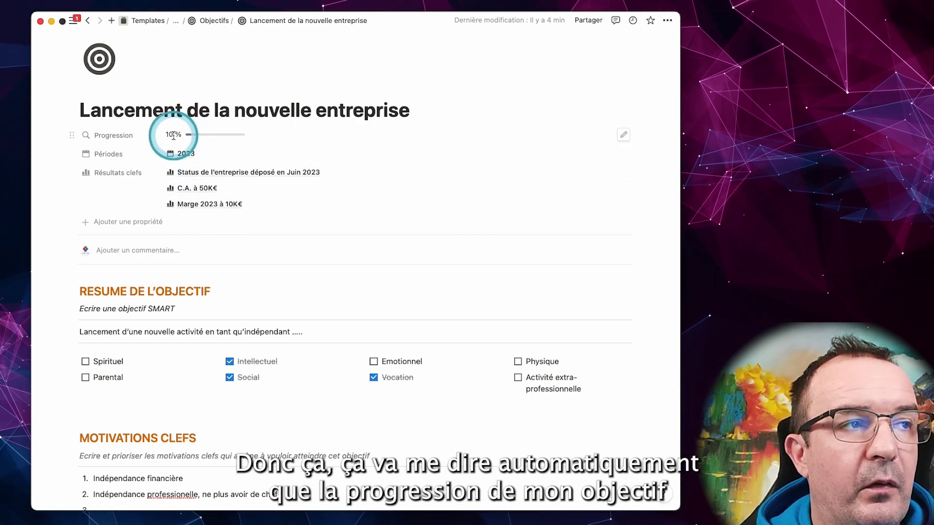
pyautogui.scroll(-1, 222, 231)
pyautogui.scroll(-10, 222, 231)
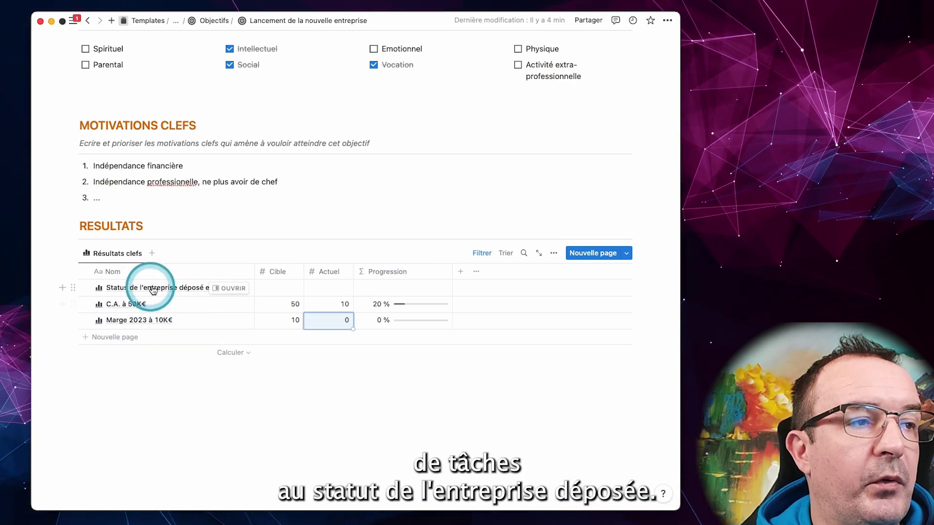
pyautogui.click(233, 289)
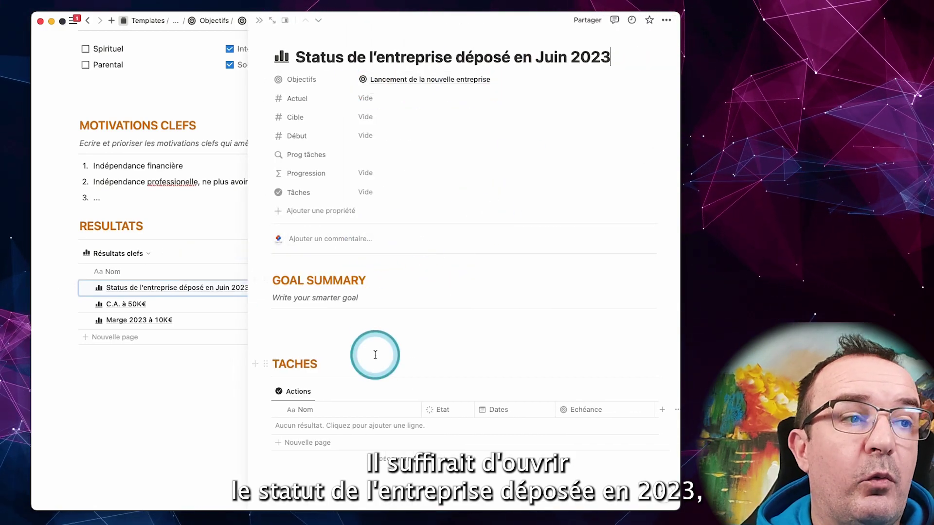
pyautogui.click(346, 321)
pyautogui.write('Ob')
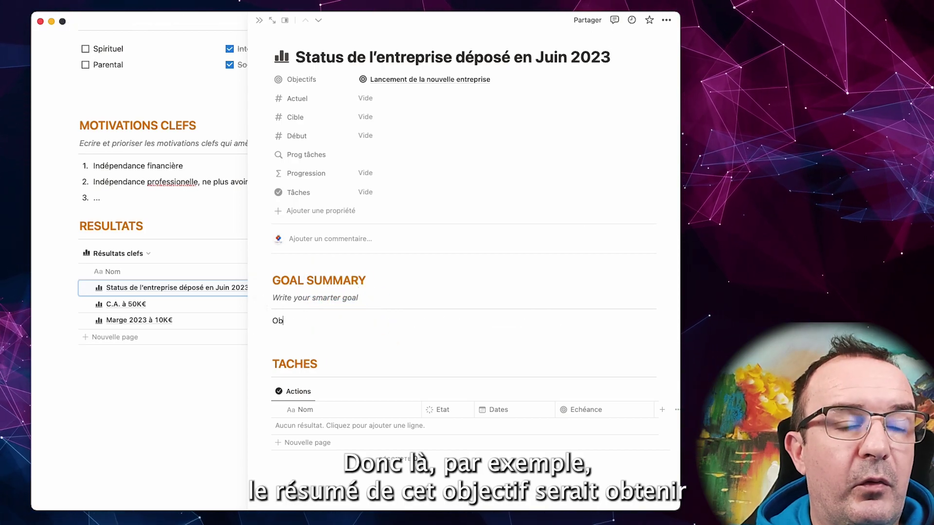
pyautogui.write('tenir ')
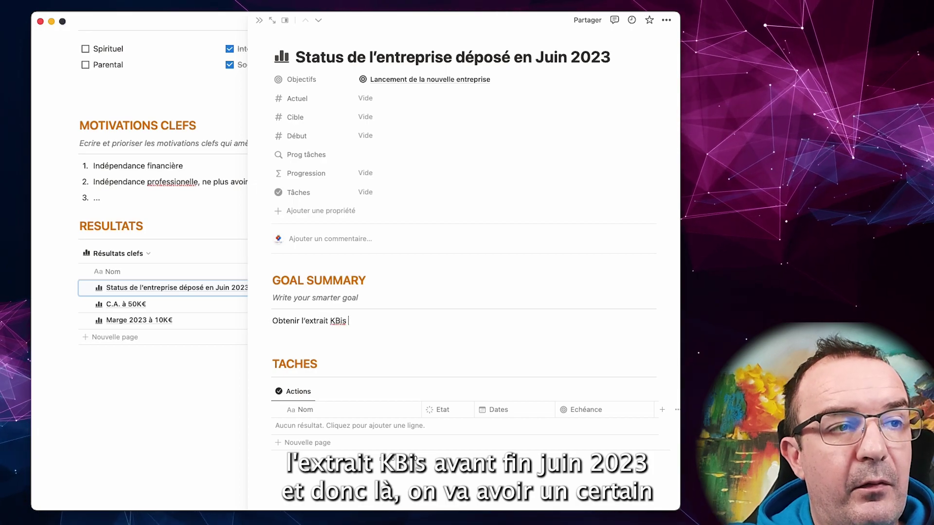
pyautogui.write('l’extrait KBis avant fin Juin 2023')
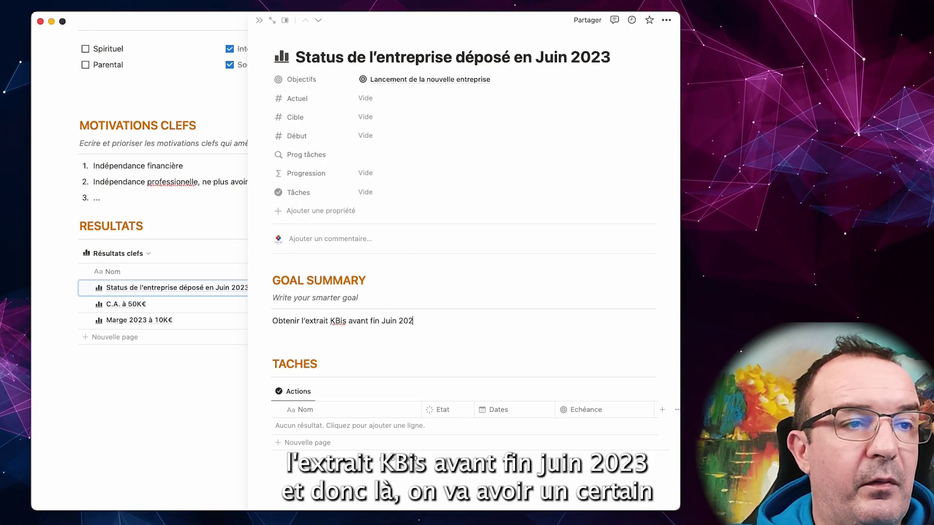
# Add the tasks "Trouver un comptable" and "Dépos des status" to this key result's actions table
pyautogui.click(325, 444)
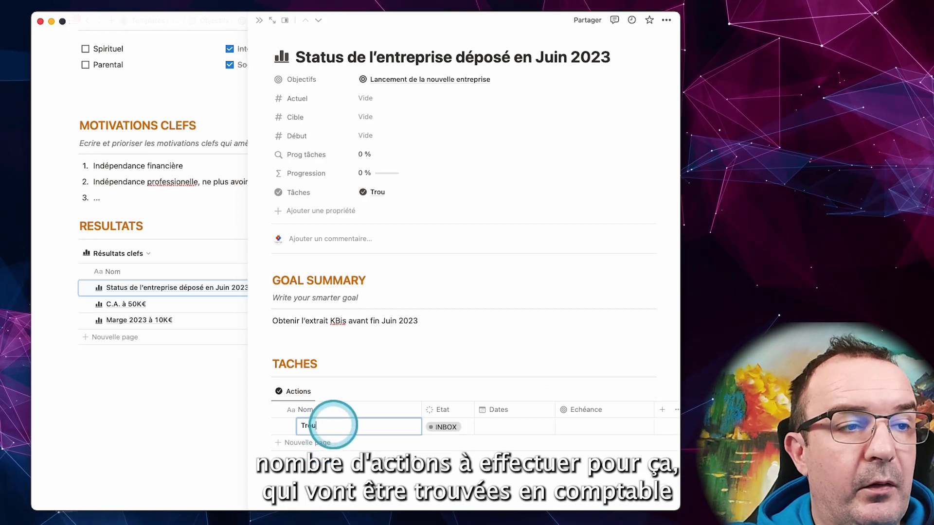
pyautogui.write('Trouver un comptable')
pyautogui.press('Return')
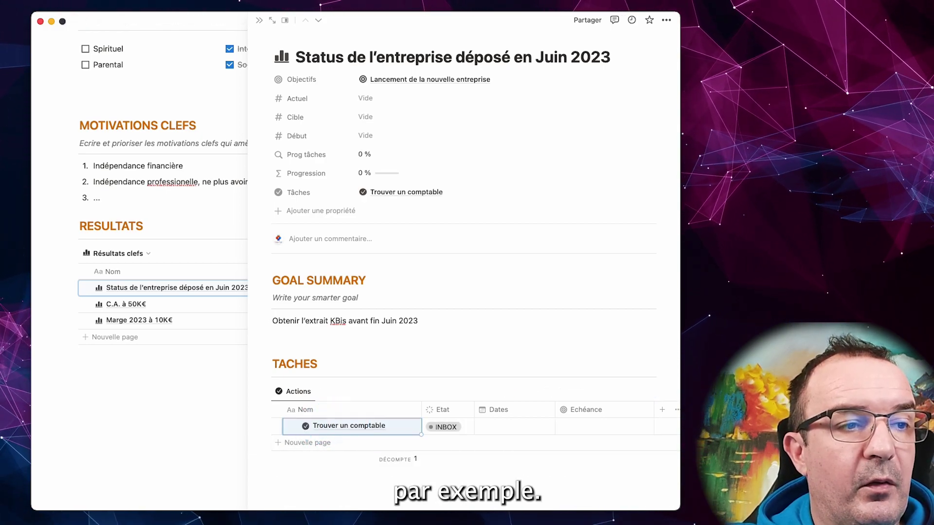
pyautogui.click(324, 442)
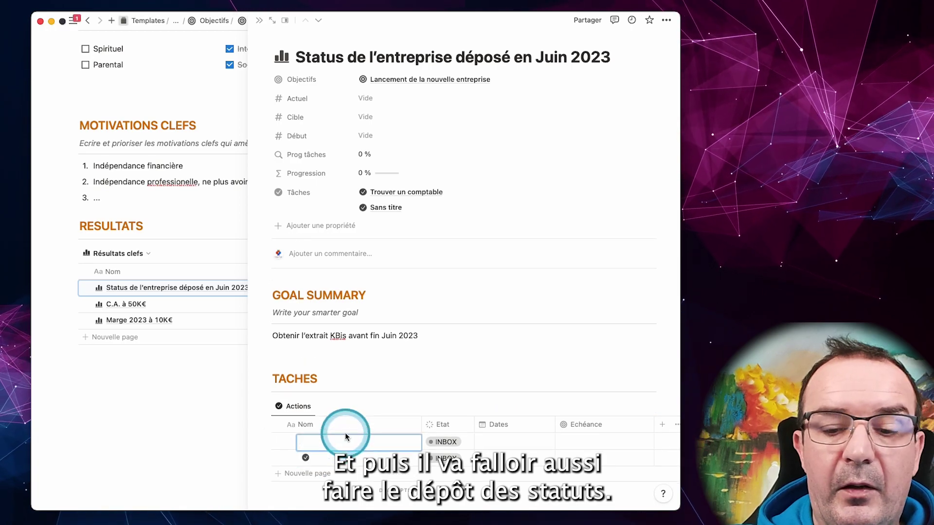
pyautogui.write('Dépos des status')
pyautogui.press('Return')
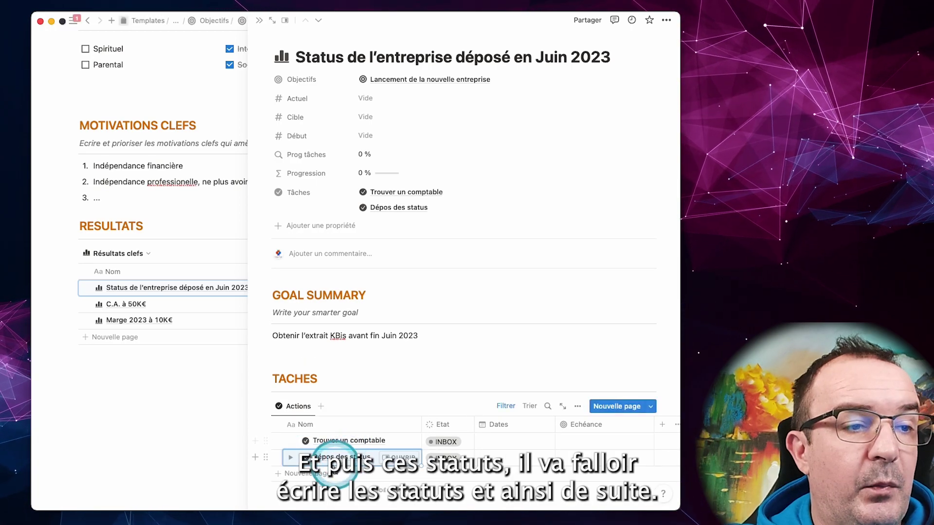
# Add a third task named "Ecrire les status" to the key result's actions table and close its page
pyautogui.click(308, 473)
pyautogui.write('Ecrire les status')
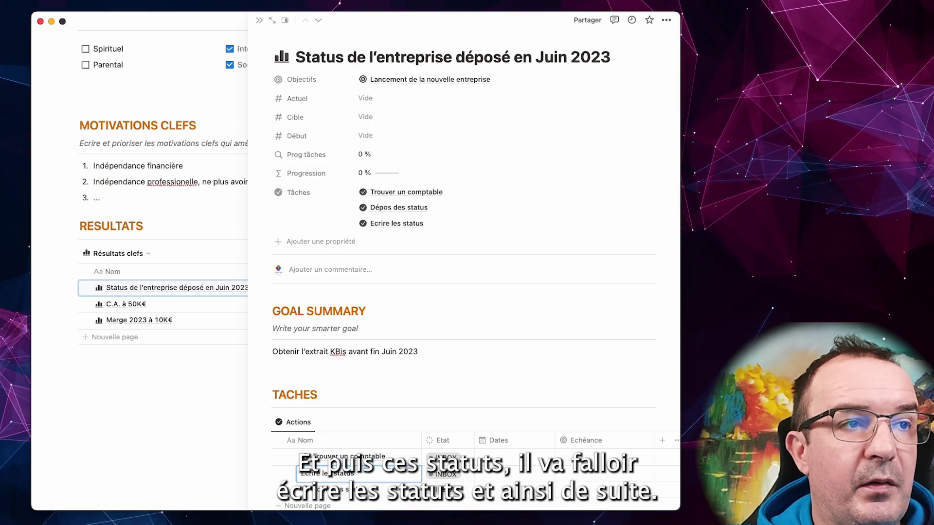
pyautogui.press('Return')
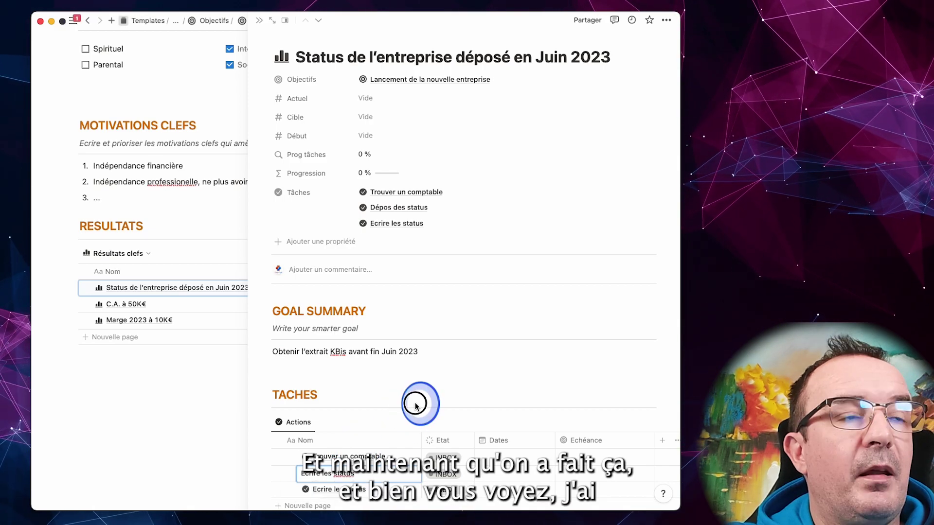
pyautogui.click(258, 20)
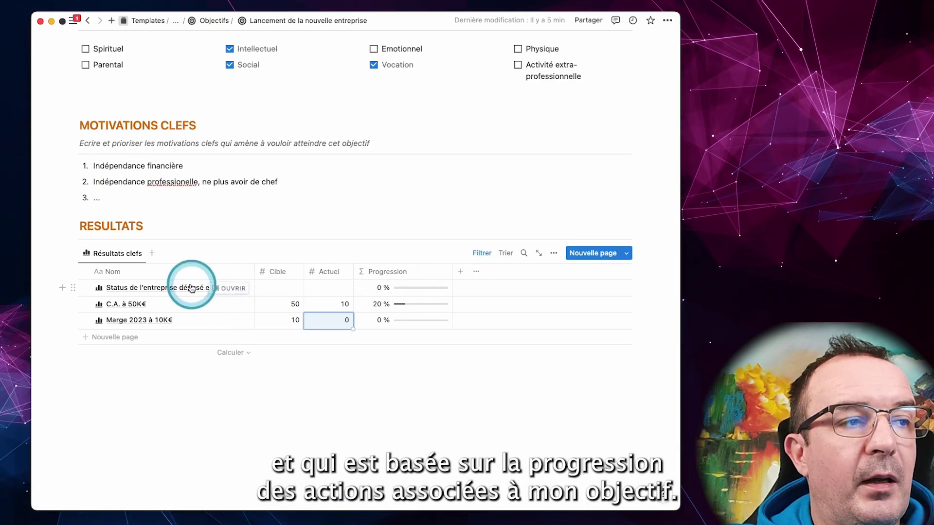
# Reopen the "Status de l'entreprise déposé en Juin 2023" key result, set the "Trouver un comptable" task's Etat to Terminé and close it
pyautogui.click(238, 288)
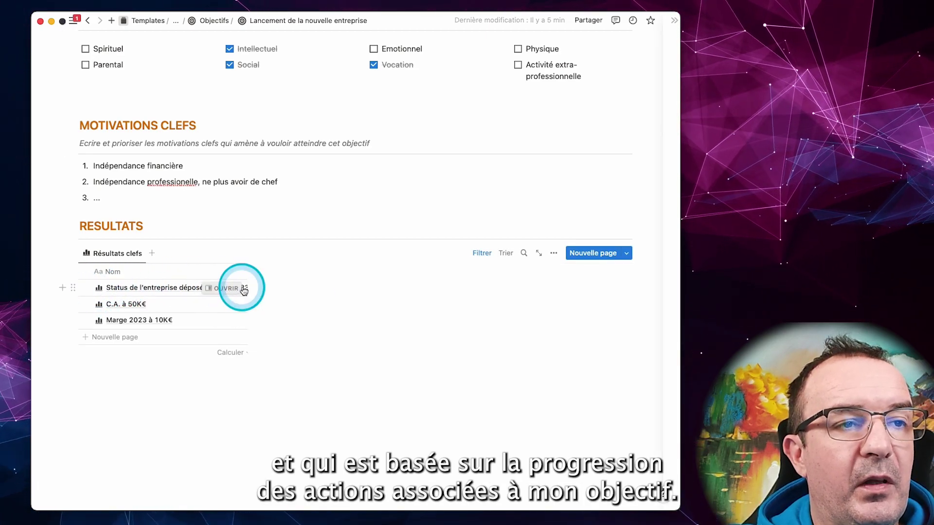
pyautogui.scroll(-2, 484, 348)
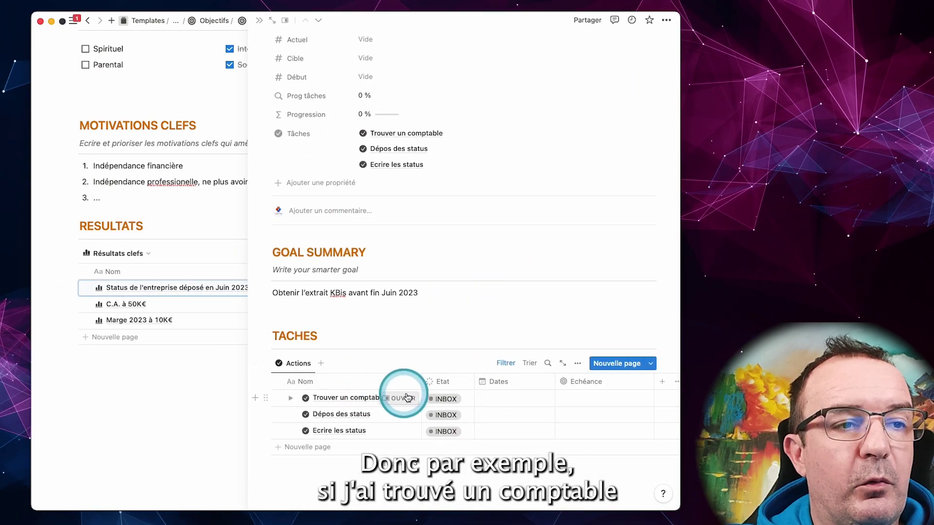
pyautogui.click(444, 399)
pyautogui.click(457, 360)
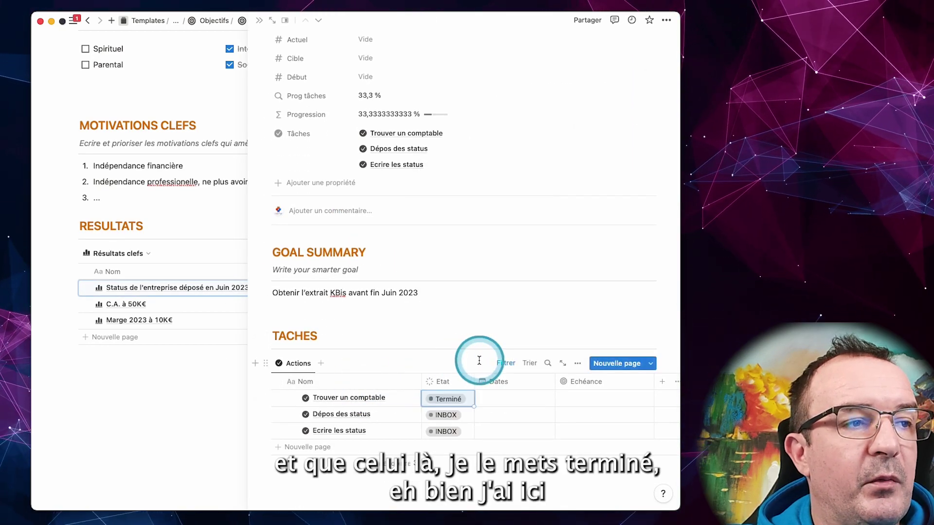
pyautogui.click(146, 361)
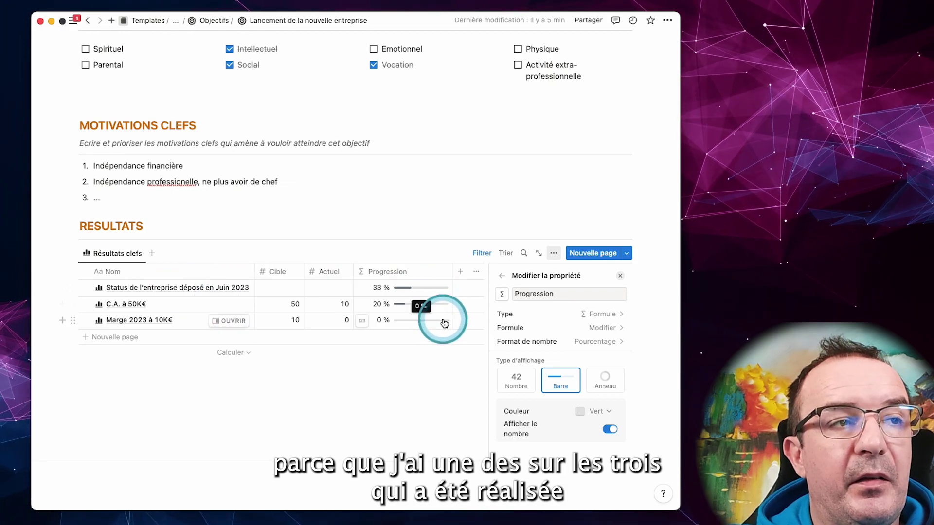
# Return to the main OKR page and examine the progression of the "Lancement de la nouvelle entreprise" objective
pyautogui.click(342, 215)
pyautogui.scroll(10, 345, 209)
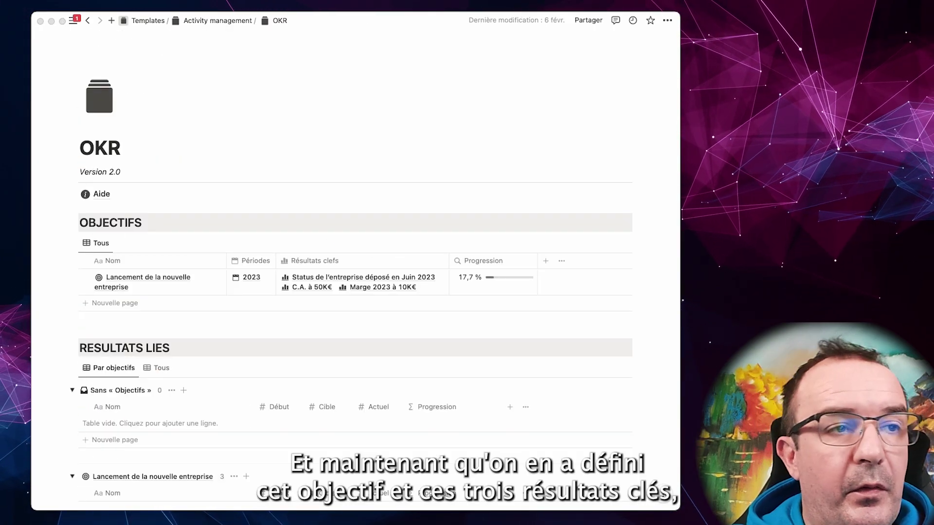
pyautogui.click(672, 349)
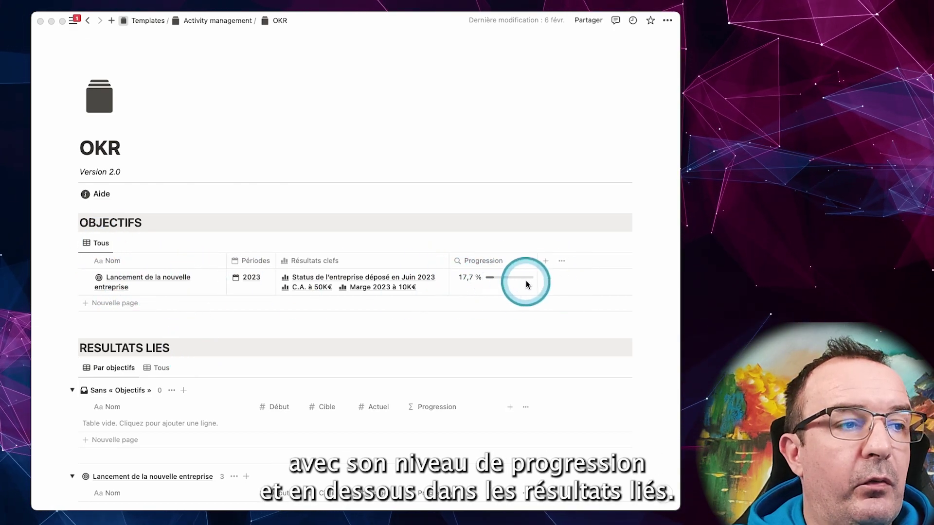
# Add a key result named "Arriver à 10.000 followers fin 2023" to the "Lancement de la nouvelle entreprise" group of linked results
pyautogui.scroll(-5, 316, 294)
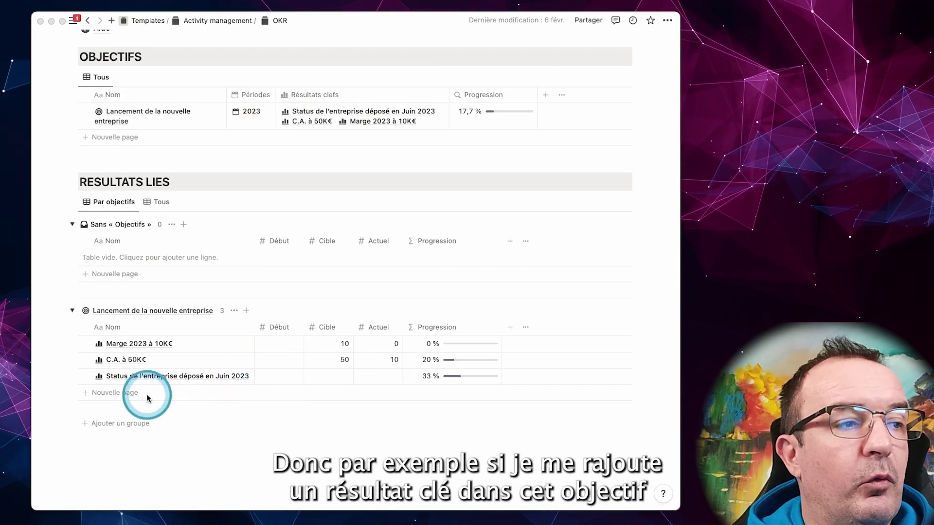
pyautogui.click(109, 393)
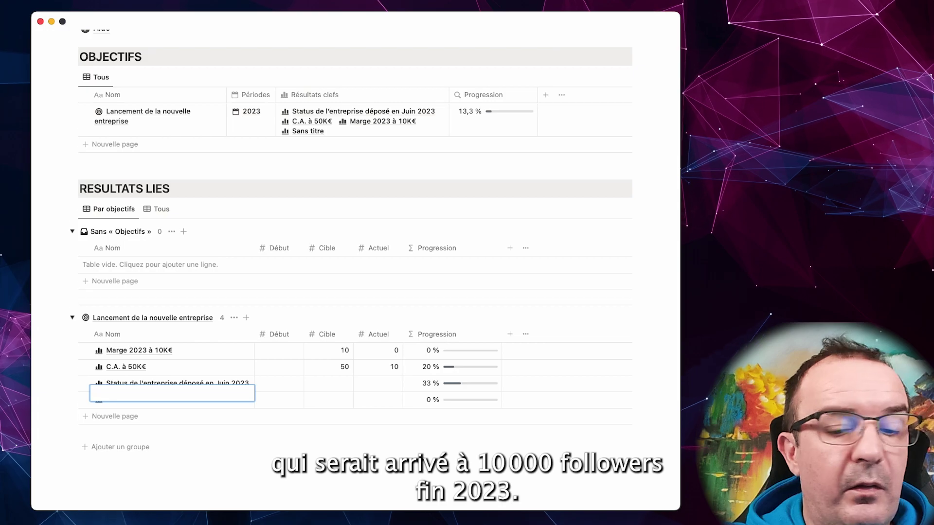
pyautogui.write('Arriver à 10.000 ')
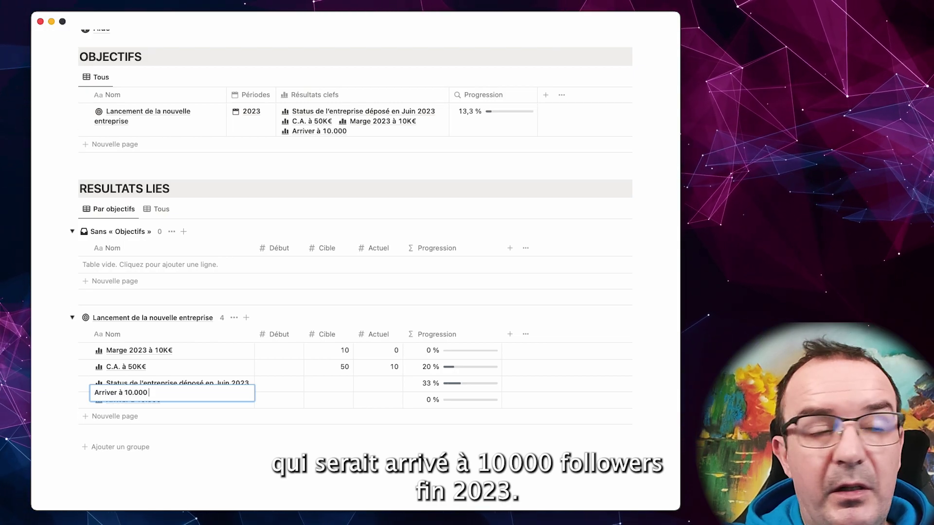
pyautogui.write('fol')
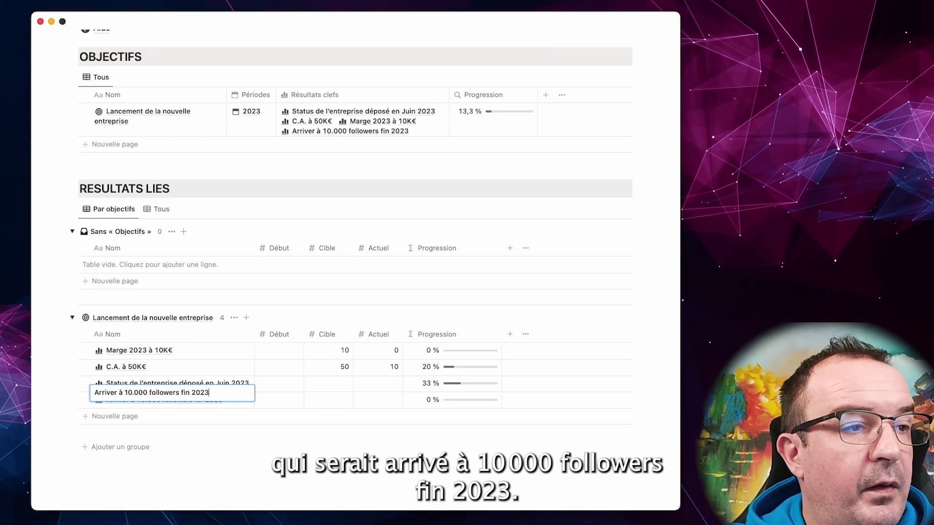
pyautogui.write('lowers fin 2023')
pyautogui.press('Return')
# Set the followers key result's Cible to 10000, its Début to 4000 and its Actuel to 4500
pyautogui.click(337, 399)
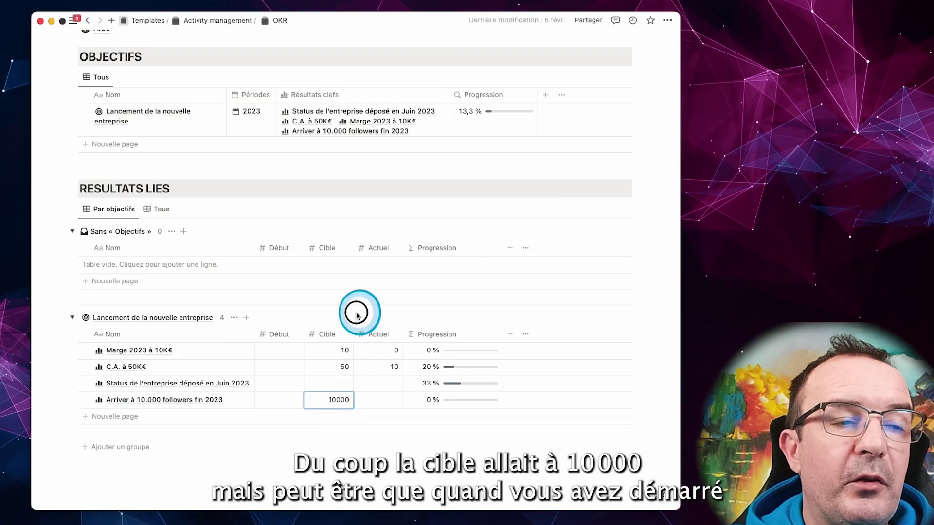
pyautogui.press('Escape')
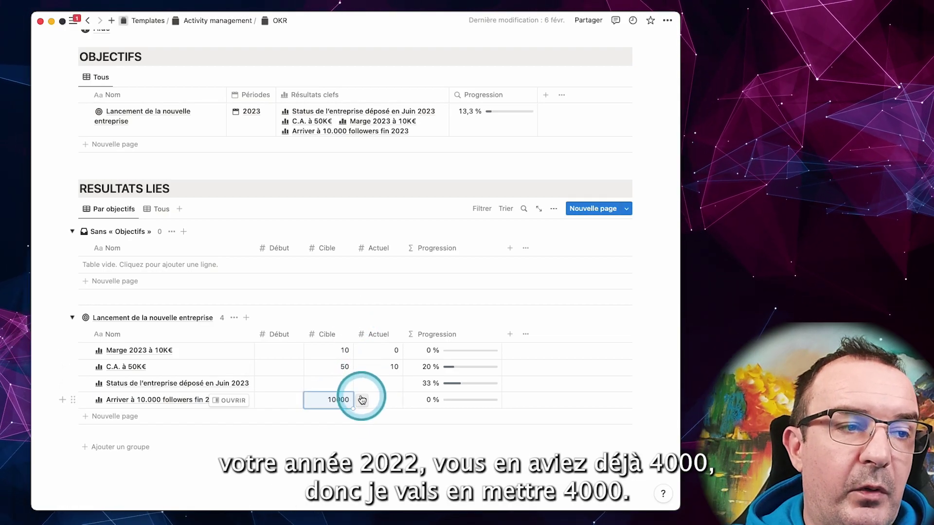
pyautogui.click(294, 400)
pyautogui.write('4000')
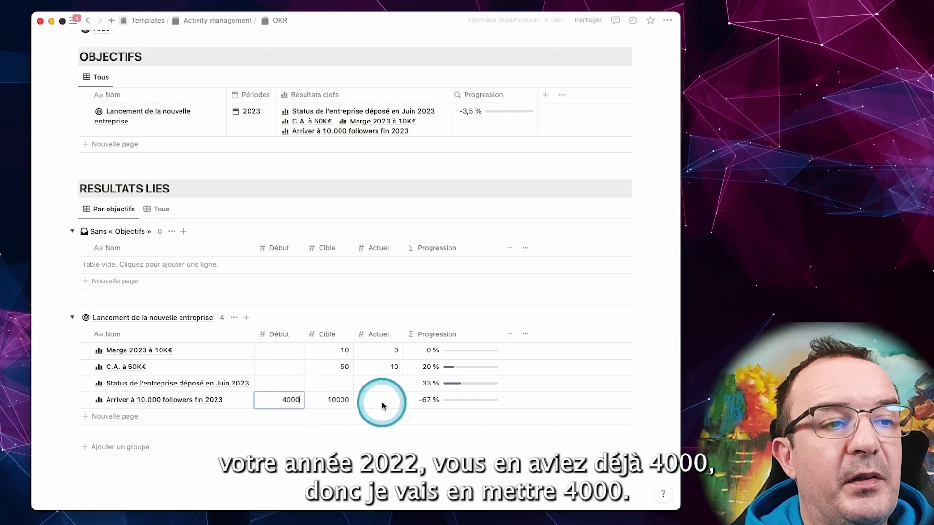
pyautogui.press('Escape')
pyautogui.click(389, 400)
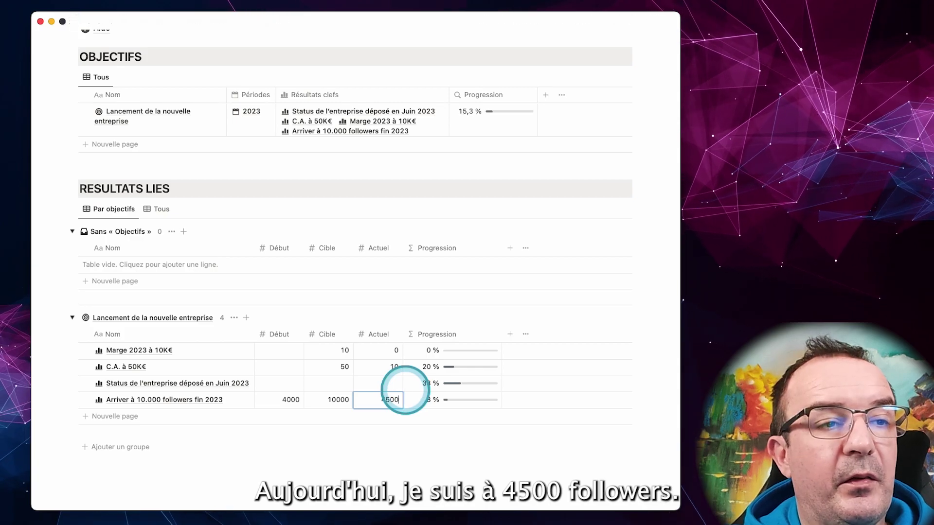
pyautogui.press('Escape')
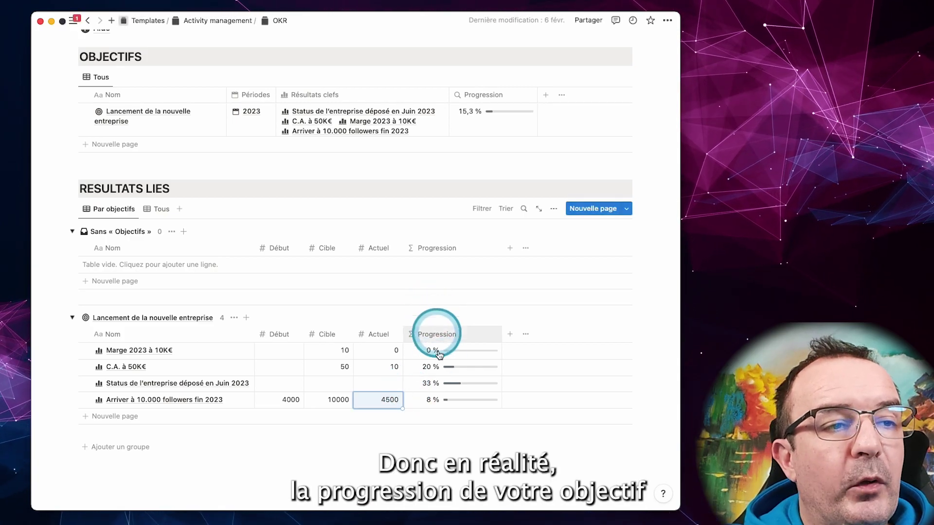